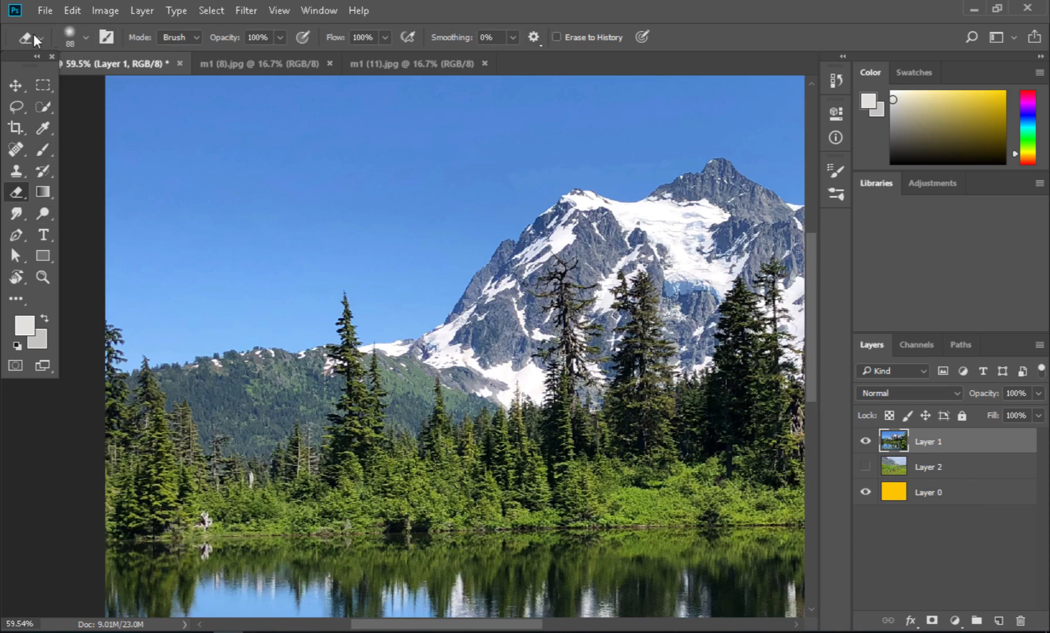
- Set the eraser brush to 105 px with 65% hardness, and erase a short diagonal stroke in the sky on Layer 1
{"action": "left_click", "coordinate": [86, 36]}
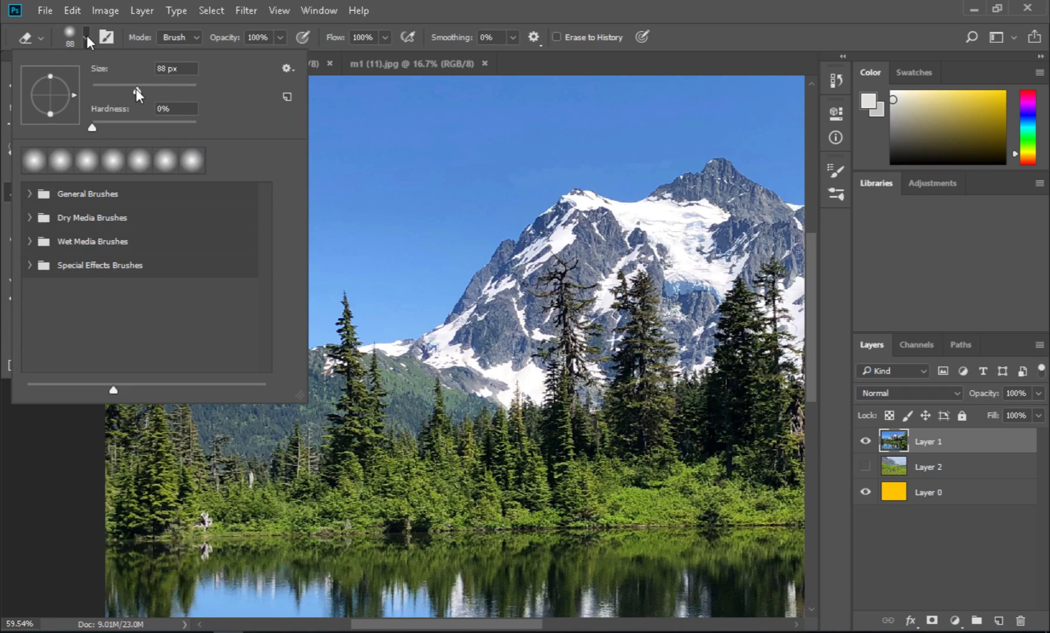
{"action": "left_click_drag", "start_coordinate": [137, 90], "coordinate": [179, 91]}
{"action": "left_click_drag", "start_coordinate": [179, 88], "coordinate": [146, 86]}
{"action": "left_click_drag", "start_coordinate": [91, 126], "coordinate": [160, 128]}
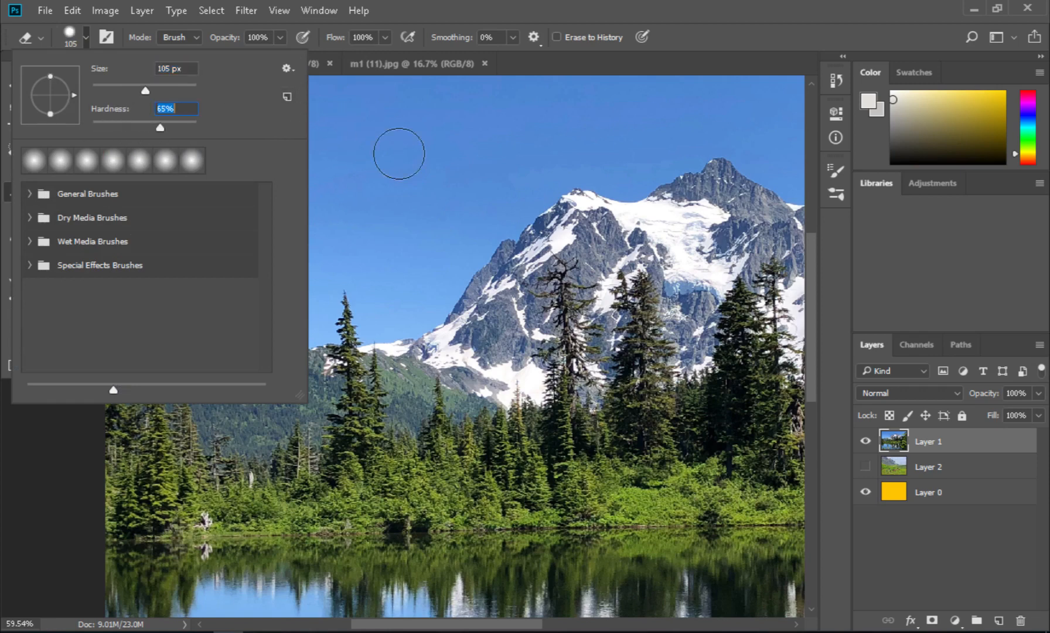
{"action": "left_click", "coordinate": [387, 151]}
{"action": "left_click_drag", "start_coordinate": [387, 152], "coordinate": [462, 209]}
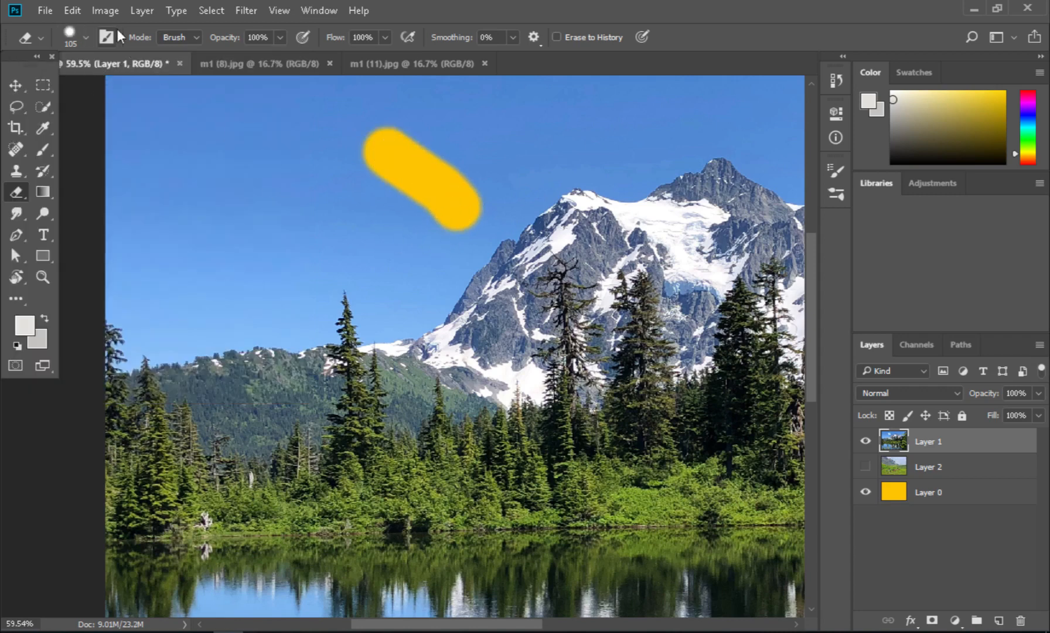
- Lower the eraser hardness to 0%, and erase a second diagonal stroke beside the first one
{"action": "left_click", "coordinate": [85, 38]}
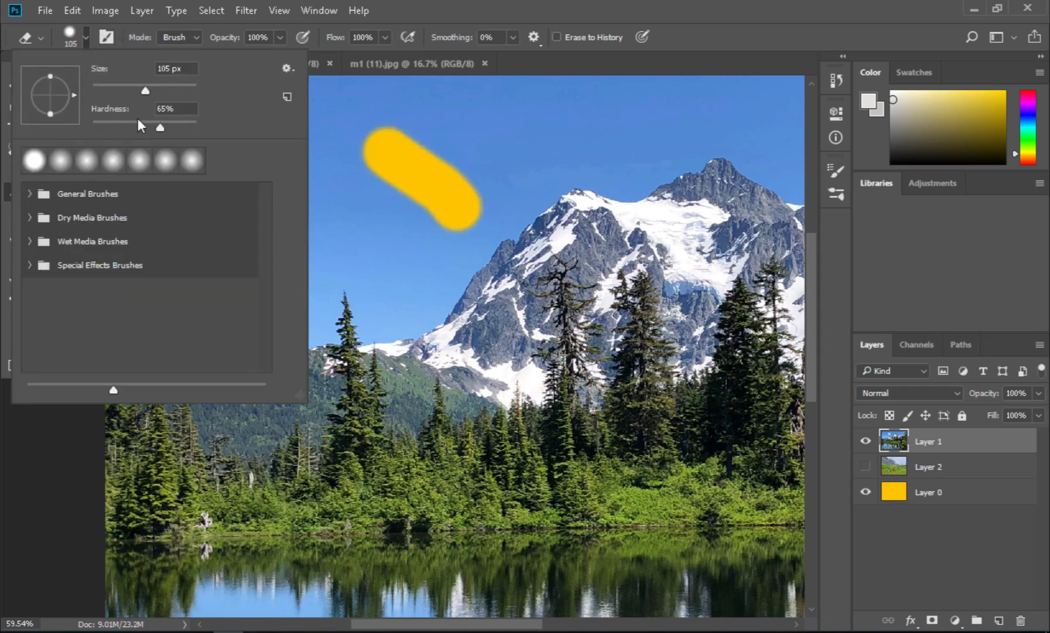
{"action": "left_click_drag", "start_coordinate": [141, 122], "coordinate": [116, 124]}
{"action": "left_click_drag", "start_coordinate": [351, 186], "coordinate": [399, 250]}
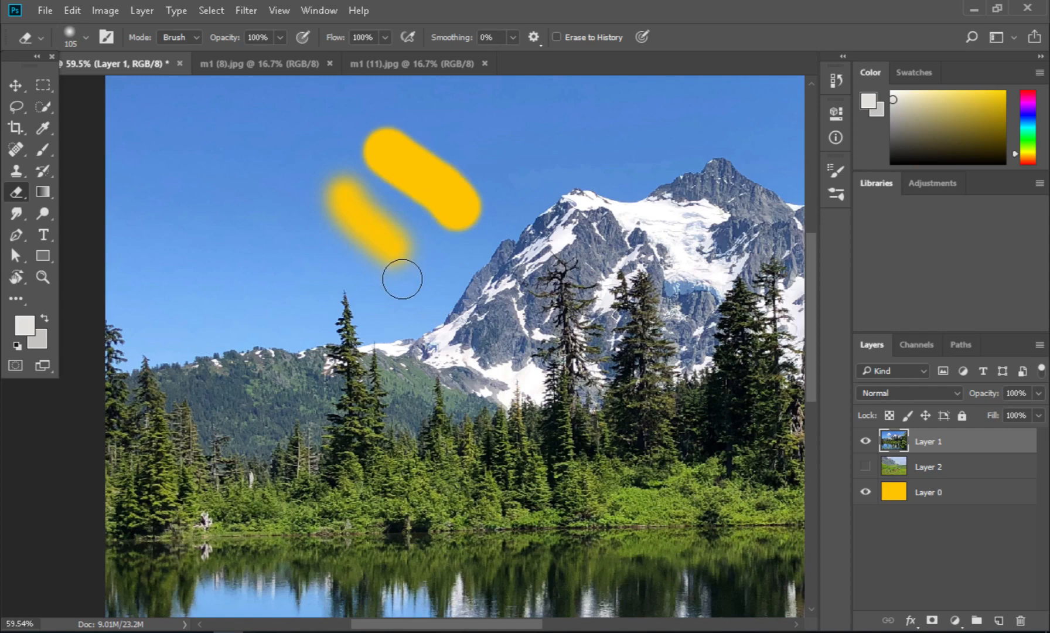
- Undo both eraser strokes in the sky, and view the detailed brush settings for the eraser tip
{"action": "key", "text": "ctrl+z"}
{"action": "key", "text": "ctrl+z"}
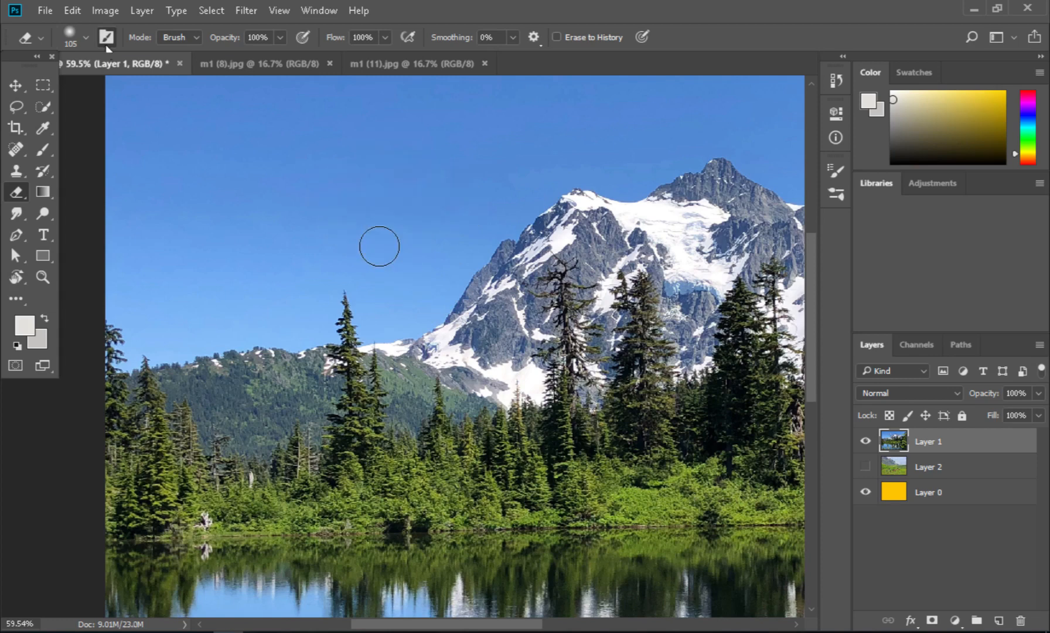
{"action": "left_click", "coordinate": [106, 37]}
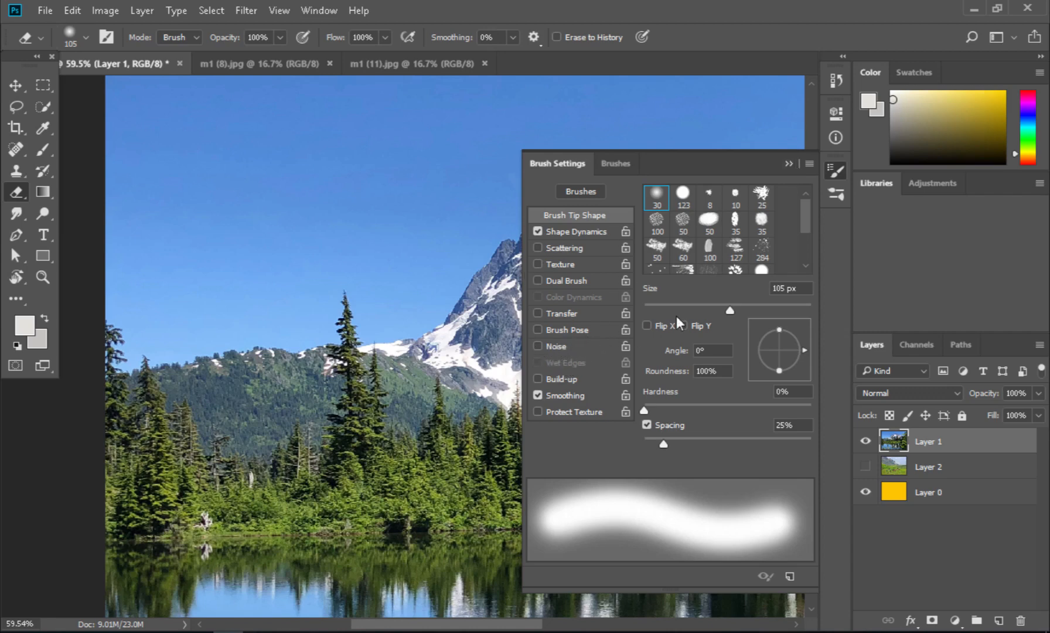
{"action": "left_click", "coordinate": [790, 166]}
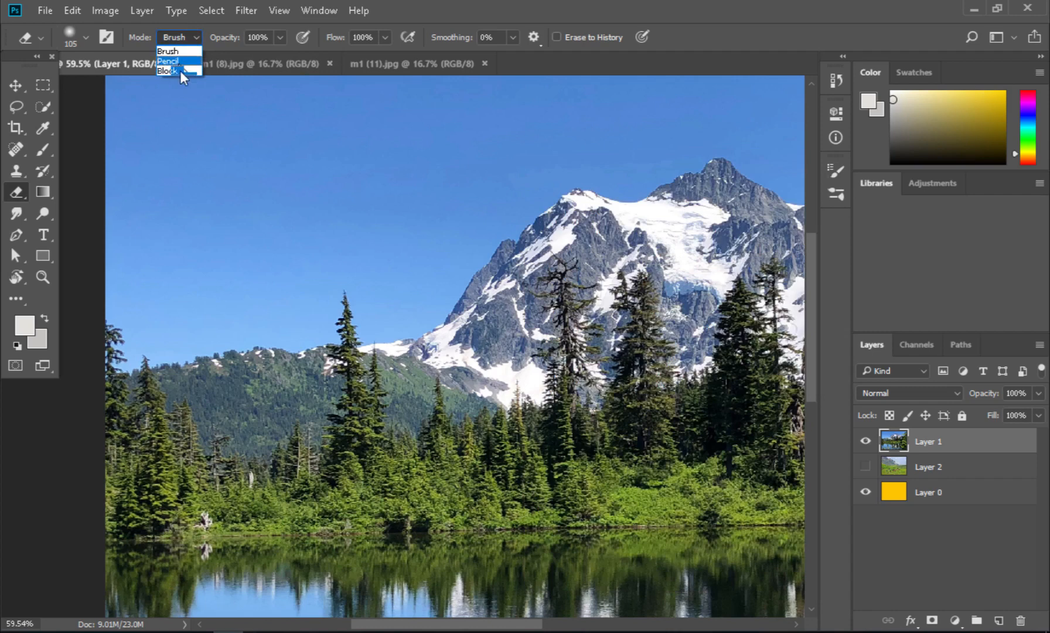
- Erase one diagonal stroke in the sky in each eraser mode: Brush, Pencil and Block
{"action": "left_click", "coordinate": [174, 51]}
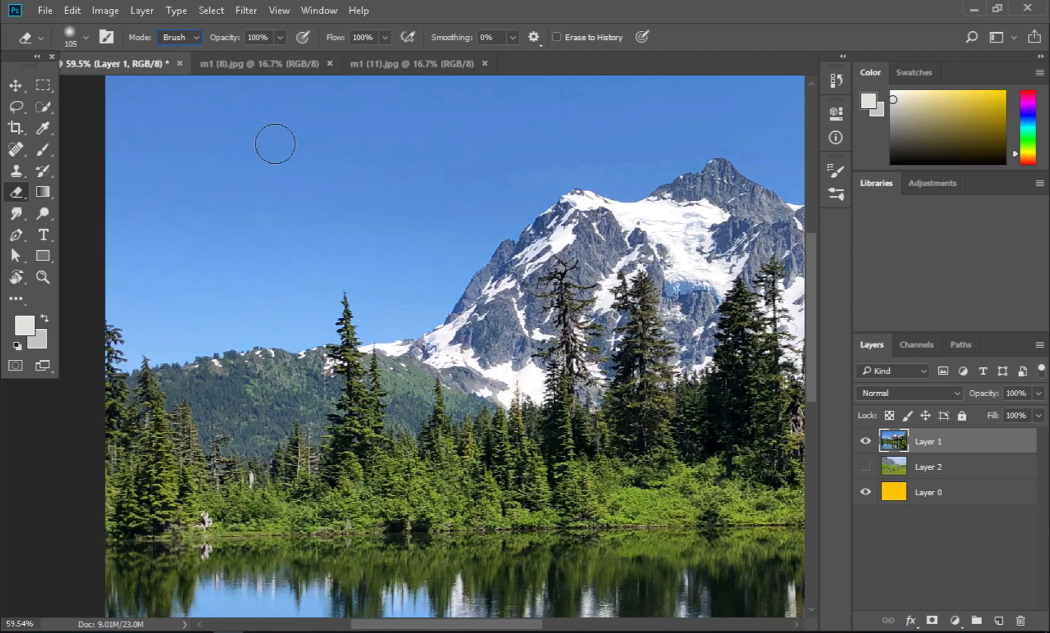
{"action": "left_click_drag", "start_coordinate": [285, 156], "coordinate": [403, 200]}
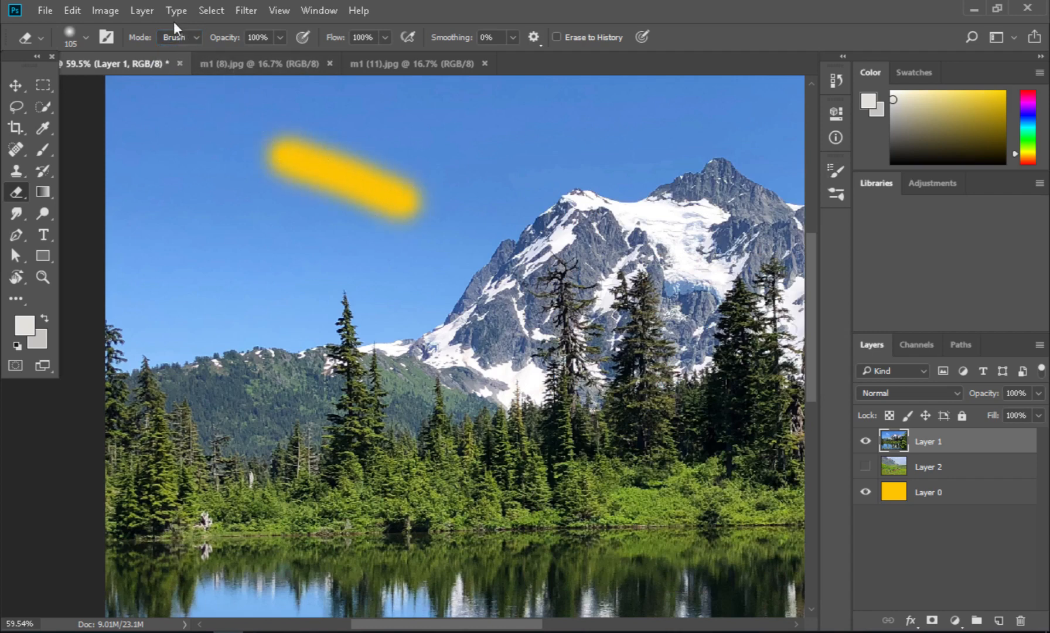
{"action": "left_click", "coordinate": [175, 61]}
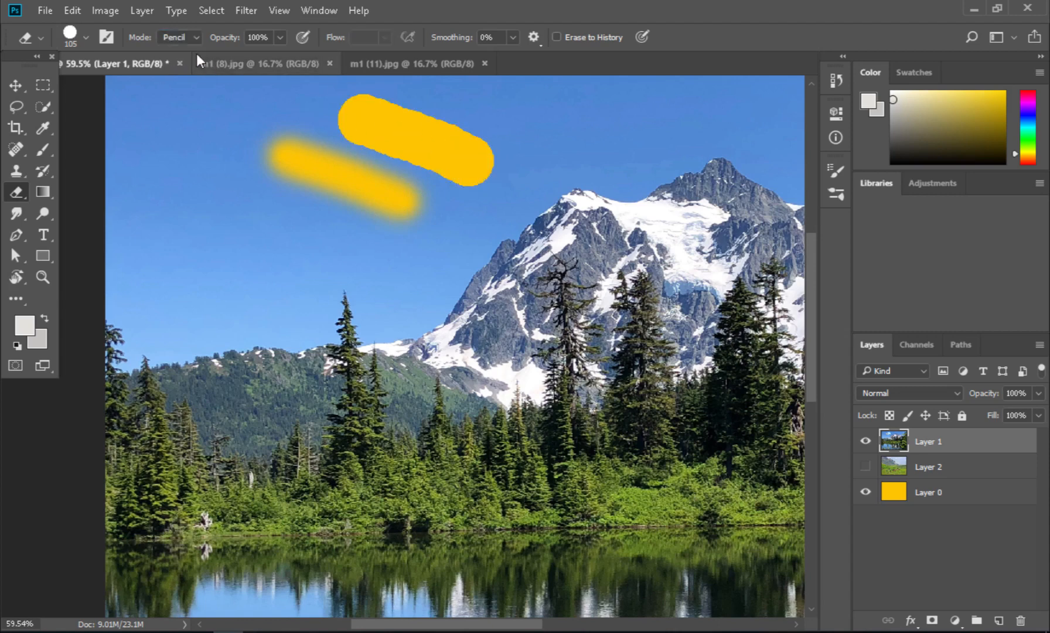
{"action": "left_click", "coordinate": [168, 35]}
{"action": "left_click", "coordinate": [175, 73]}
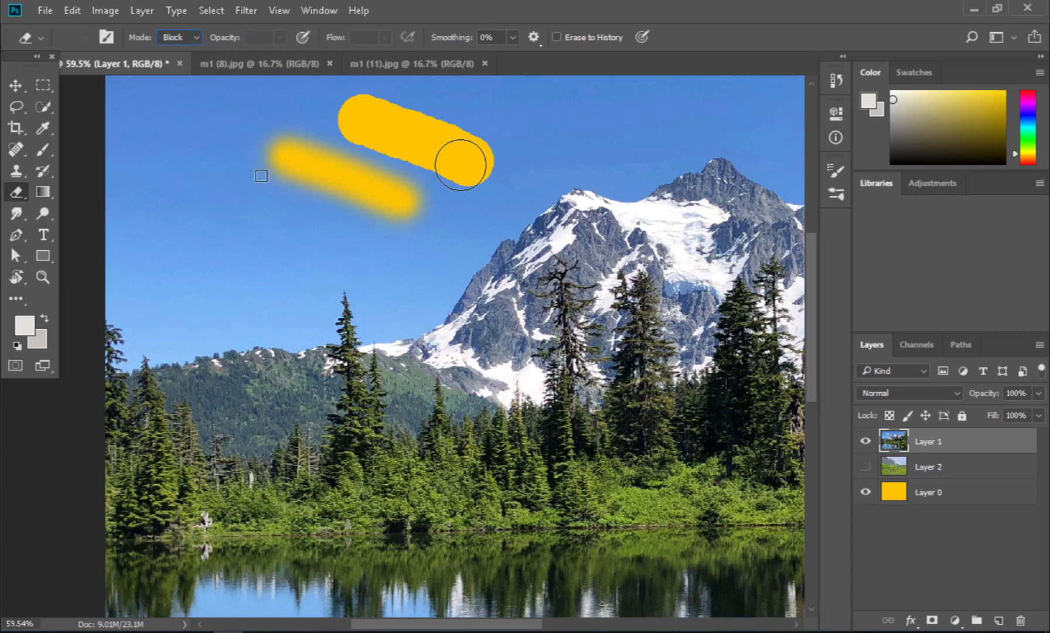
{"action": "left_click_drag", "start_coordinate": [240, 188], "coordinate": [361, 252]}
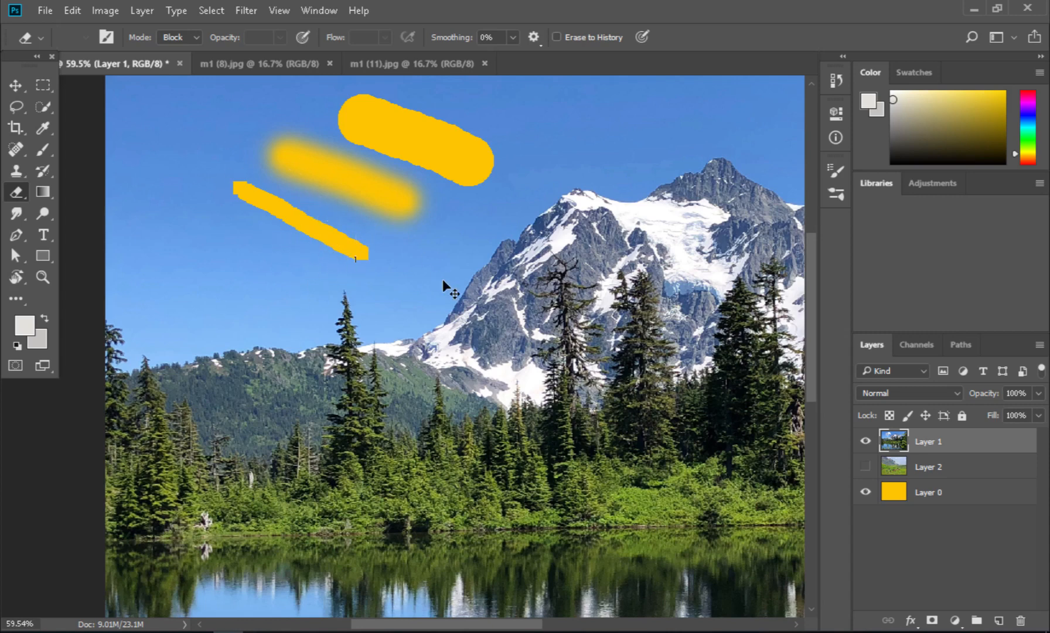
- Undo the three mode comparison strokes, and set the eraser back to Brush mode
{"action": "key", "text": "ctrl+alt+z"}
{"action": "key", "text": "ctrl+alt+z"}
{"action": "key", "text": "ctrl+alt+z"}
{"action": "left_click", "coordinate": [185, 37]}
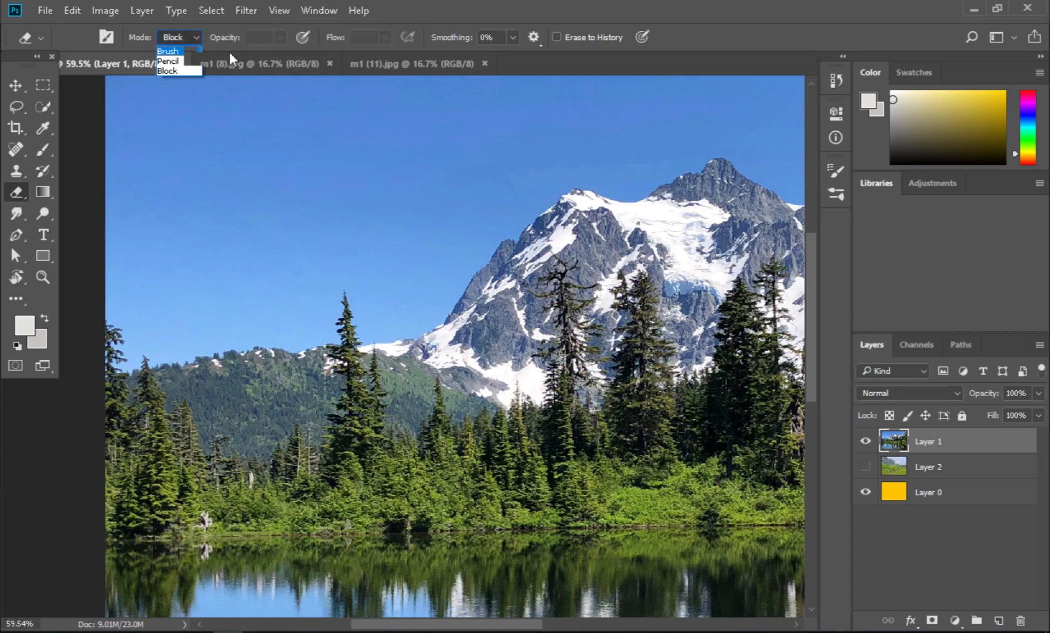
{"action": "left_click", "coordinate": [281, 36]}
- Set the eraser opacity to 38%, and erase a diagonal stroke in the sky
{"action": "left_click", "coordinate": [280, 37]}
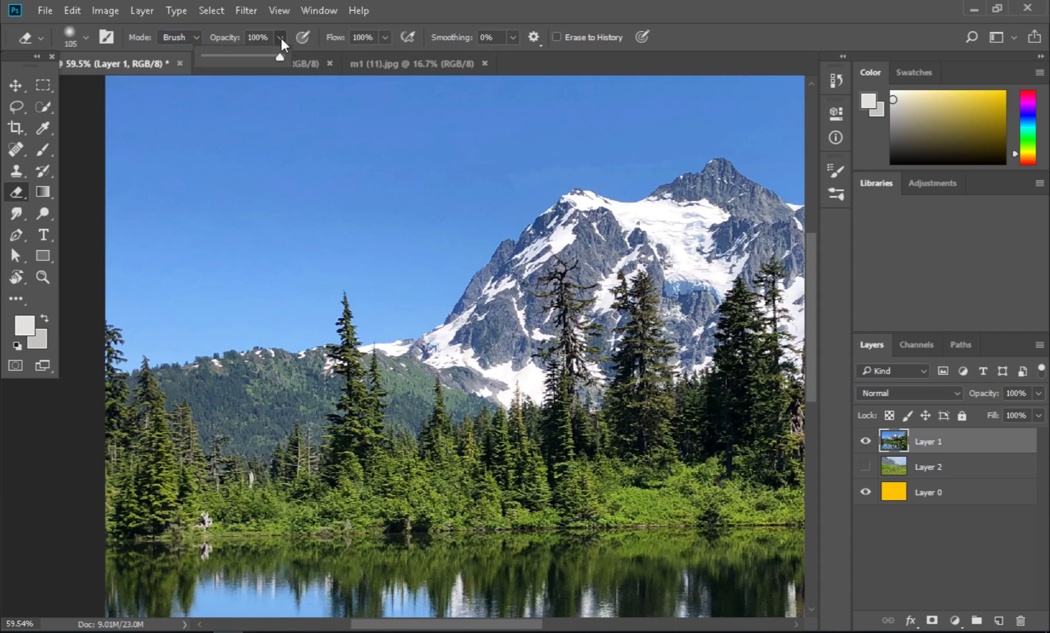
{"action": "left_click_drag", "start_coordinate": [275, 57], "coordinate": [230, 57]}
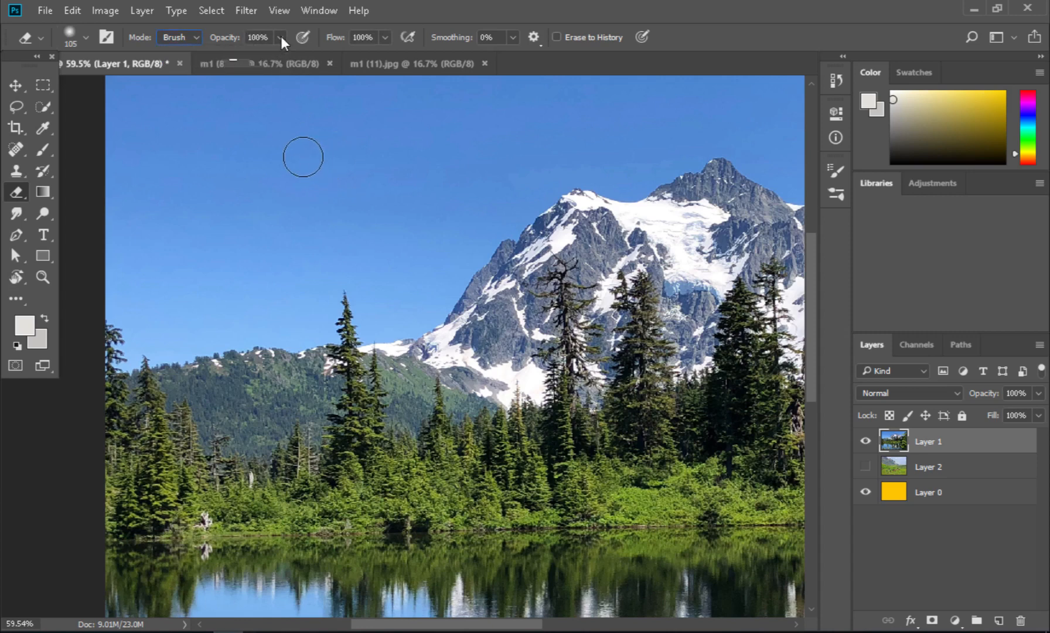
{"action": "left_click", "coordinate": [288, 150]}
{"action": "left_click_drag", "start_coordinate": [307, 159], "coordinate": [429, 214]}
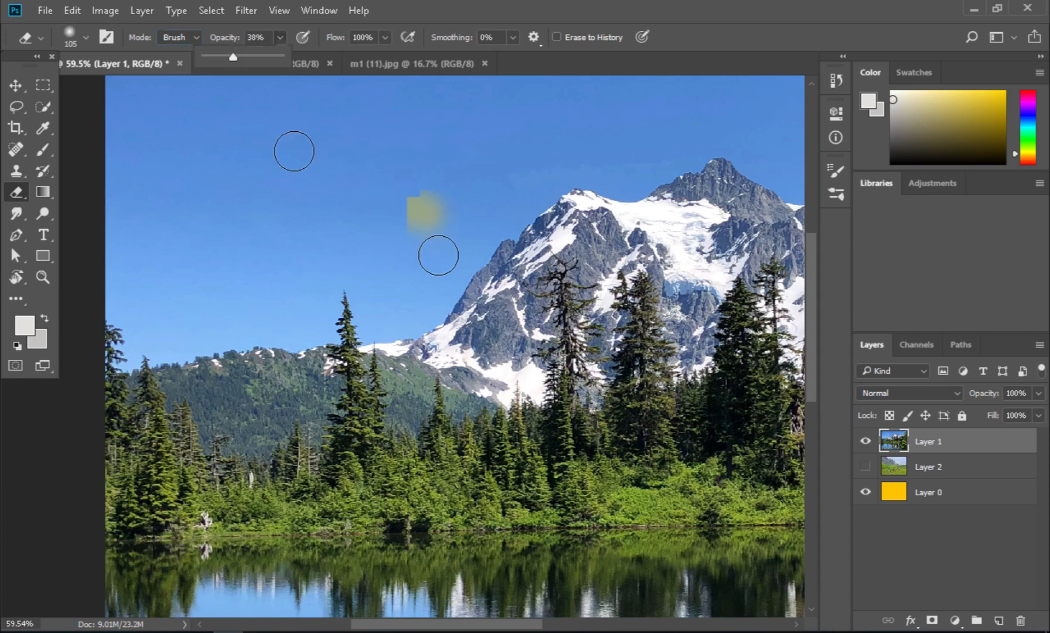
{"action": "left_click_drag", "start_coordinate": [293, 151], "coordinate": [429, 212]}
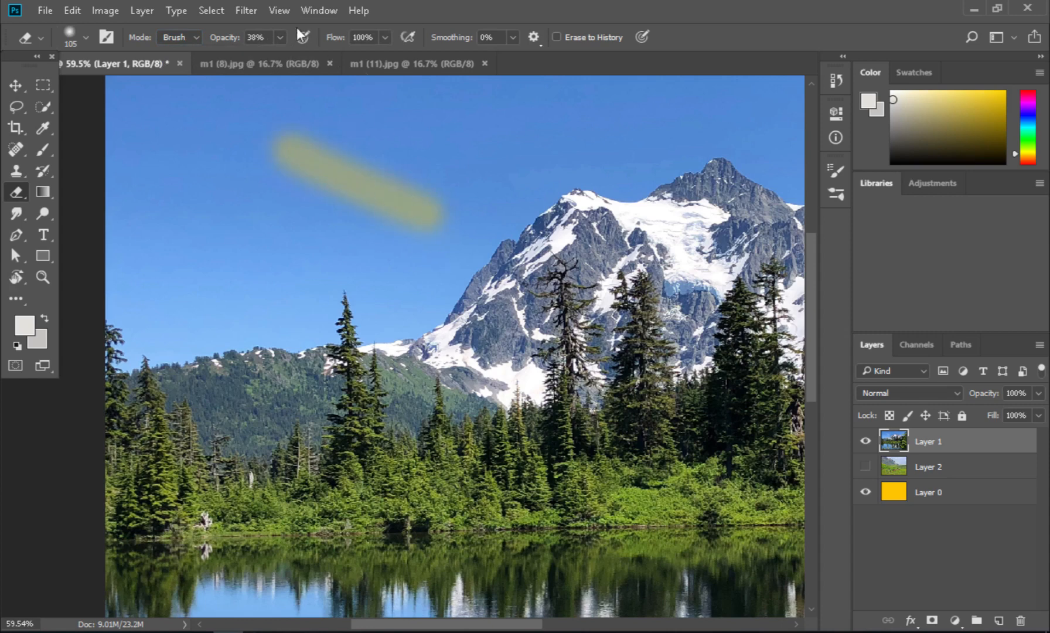
- Test the eraser at 100% opacity with a second stroke near the peak, and undo both strokes
{"action": "left_click", "coordinate": [280, 38]}
{"action": "left_click_drag", "start_coordinate": [278, 57], "coordinate": [340, 61]}
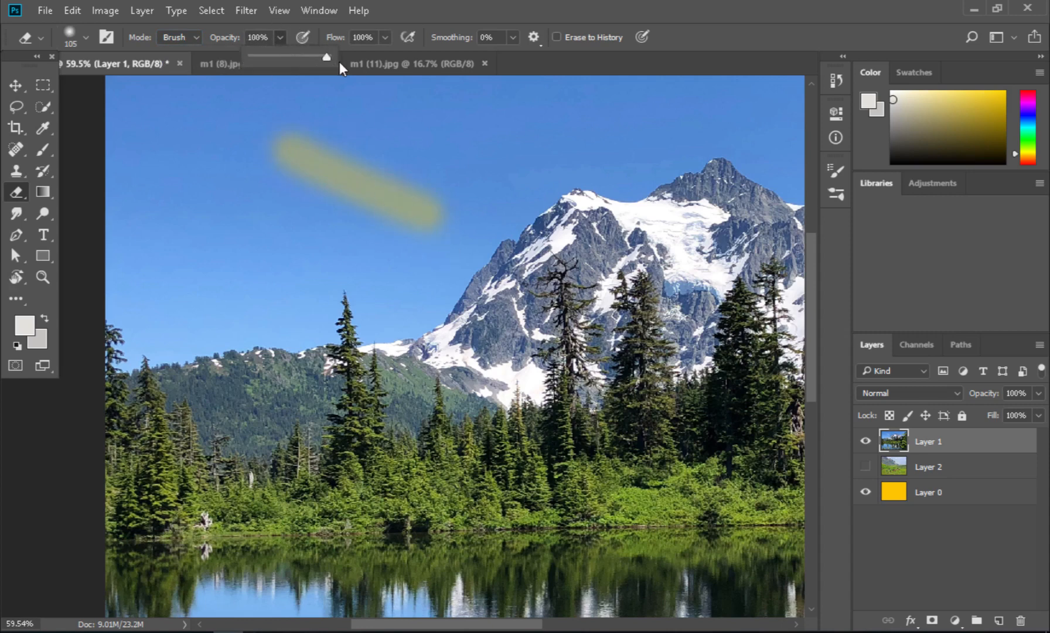
{"action": "left_click_drag", "start_coordinate": [401, 121], "coordinate": [526, 181]}
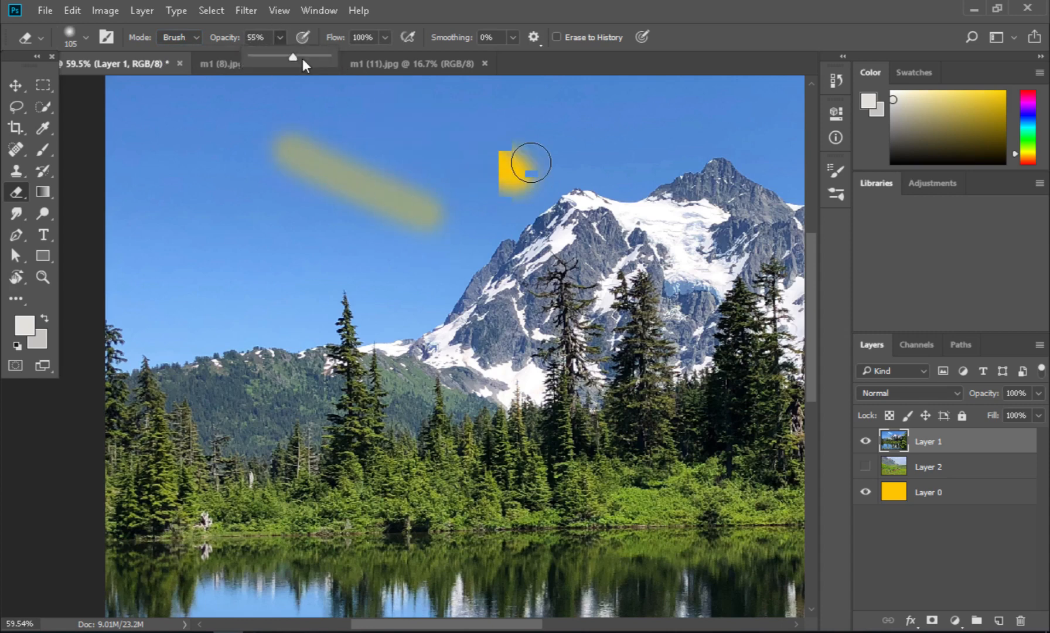
{"action": "key", "text": "ctrl+z"}
{"action": "key", "text": "ctrl+z"}
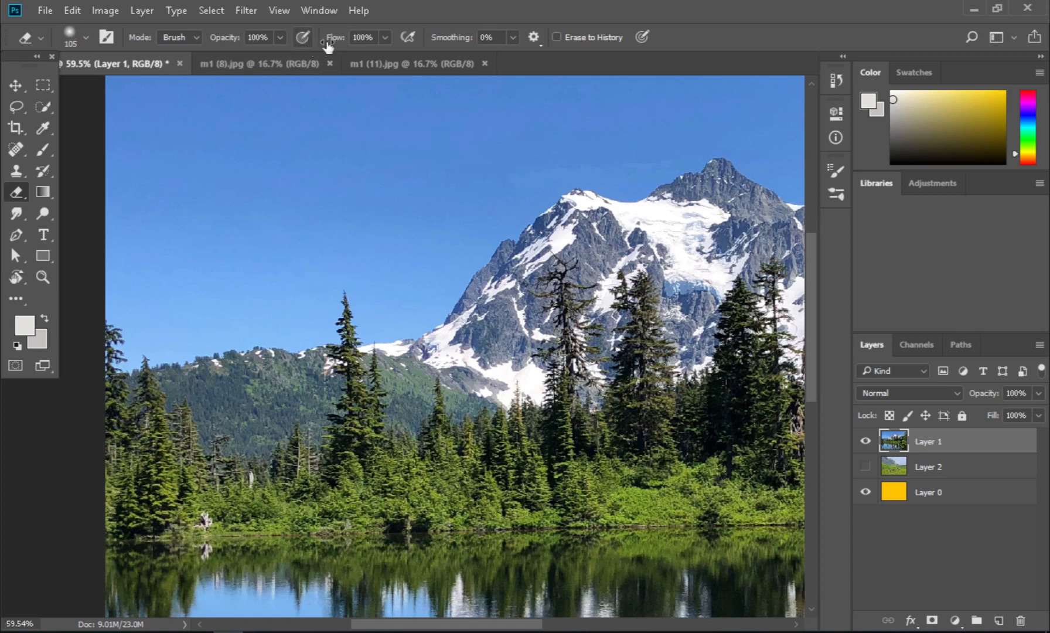
- Build up overlapping eraser strokes in the sky at 50% opacity, and undo them
{"action": "left_click", "coordinate": [280, 39]}
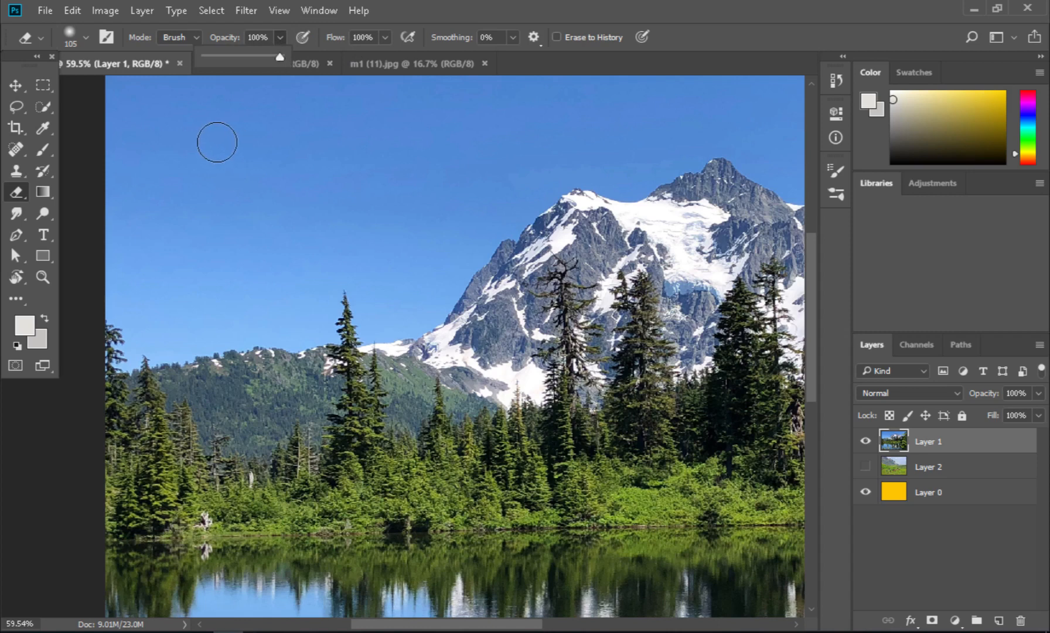
{"action": "left_click_drag", "start_coordinate": [280, 58], "coordinate": [242, 56]}
{"action": "mouse_move", "coordinate": [222, 154]}
{"action": "left_mouse_down"}
{"action": "mouse_move", "coordinate": [433, 177]}
{"action": "mouse_move", "coordinate": [245, 184]}
{"action": "mouse_move", "coordinate": [327, 190]}
{"action": "mouse_move", "coordinate": [280, 222]}
{"action": "mouse_move", "coordinate": [391, 209]}
{"action": "mouse_move", "coordinate": [371, 195]}
{"action": "mouse_move", "coordinate": [289, 191]}
{"action": "mouse_move", "coordinate": [364, 184]}
{"action": "mouse_move", "coordinate": [313, 186]}
{"action": "mouse_move", "coordinate": [336, 203]}
{"action": "mouse_move", "coordinate": [346, 178]}
{"action": "mouse_move", "coordinate": [337, 212]}
{"action": "mouse_move", "coordinate": [321, 180]}
{"action": "mouse_move", "coordinate": [343, 235]}
{"action": "mouse_move", "coordinate": [337, 173]}
{"action": "mouse_move", "coordinate": [430, 204]}
{"action": "mouse_move", "coordinate": [350, 215]}
{"action": "mouse_move", "coordinate": [430, 170]}
{"action": "mouse_move", "coordinate": [420, 235]}
{"action": "mouse_move", "coordinate": [370, 148]}
{"action": "mouse_move", "coordinate": [416, 165]}
{"action": "mouse_move", "coordinate": [326, 205]}
{"action": "mouse_move", "coordinate": [348, 146]}
{"action": "mouse_move", "coordinate": [381, 195]}
{"action": "mouse_move", "coordinate": [321, 181]}
{"action": "mouse_move", "coordinate": [364, 157]}
{"action": "mouse_move", "coordinate": [314, 188]}
{"action": "mouse_move", "coordinate": [307, 130]}
{"action": "mouse_move", "coordinate": [335, 174]}
{"action": "mouse_move", "coordinate": [289, 152]}
{"action": "mouse_move", "coordinate": [361, 154]}
{"action": "mouse_move", "coordinate": [334, 205]}
{"action": "mouse_move", "coordinate": [336, 160]}
{"action": "mouse_move", "coordinate": [394, 201]}
{"action": "mouse_move", "coordinate": [314, 176]}
{"action": "mouse_move", "coordinate": [399, 192]}
{"action": "mouse_move", "coordinate": [346, 223]}
{"action": "mouse_move", "coordinate": [349, 172]}
{"action": "mouse_move", "coordinate": [388, 197]}
{"action": "mouse_move", "coordinate": [302, 190]}
{"action": "mouse_move", "coordinate": [350, 161]}
{"action": "mouse_move", "coordinate": [379, 210]}
{"action": "mouse_move", "coordinate": [306, 200]}
{"action": "mouse_move", "coordinate": [377, 164]}
{"action": "mouse_move", "coordinate": [343, 221]}
{"action": "mouse_move", "coordinate": [373, 168]}
{"action": "mouse_move", "coordinate": [385, 222]}
{"action": "mouse_move", "coordinate": [326, 161]}
{"action": "mouse_move", "coordinate": [392, 197]}
{"action": "mouse_move", "coordinate": [323, 206]}
{"action": "mouse_move", "coordinate": [389, 174]}
{"action": "mouse_move", "coordinate": [341, 231]}
{"action": "mouse_move", "coordinate": [324, 165]}
{"action": "mouse_move", "coordinate": [375, 216]}
{"action": "left_mouse_up"}
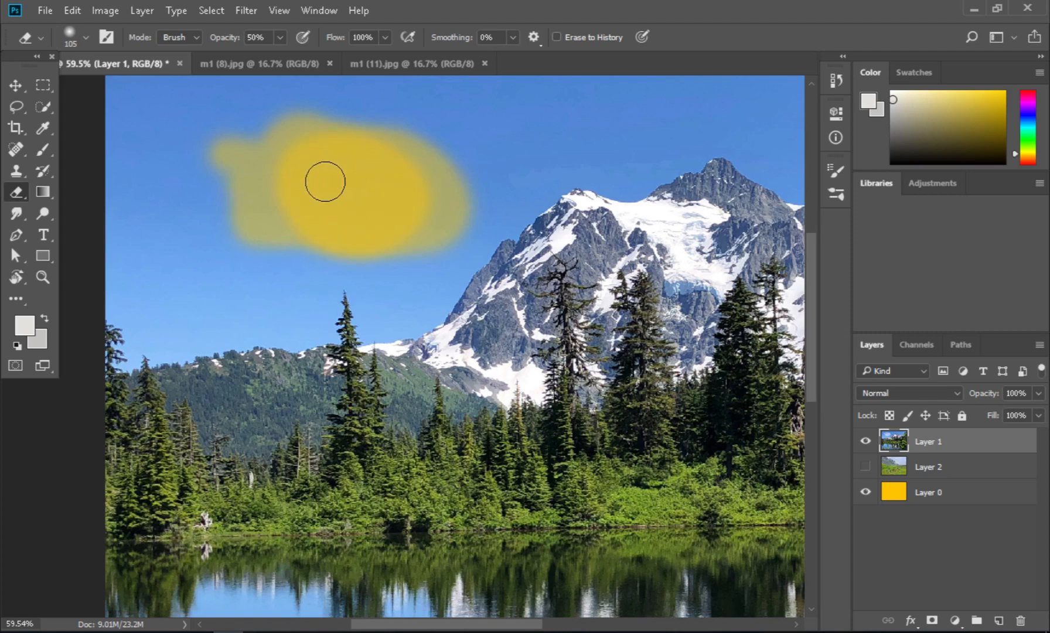
{"action": "mouse_move", "coordinate": [316, 174]}
{"action": "left_mouse_down"}
{"action": "mouse_move", "coordinate": [353, 201]}
{"action": "mouse_move", "coordinate": [347, 213]}
{"action": "mouse_move", "coordinate": [328, 199]}
{"action": "mouse_move", "coordinate": [337, 187]}
{"action": "mouse_move", "coordinate": [323, 187]}
{"action": "left_mouse_up"}
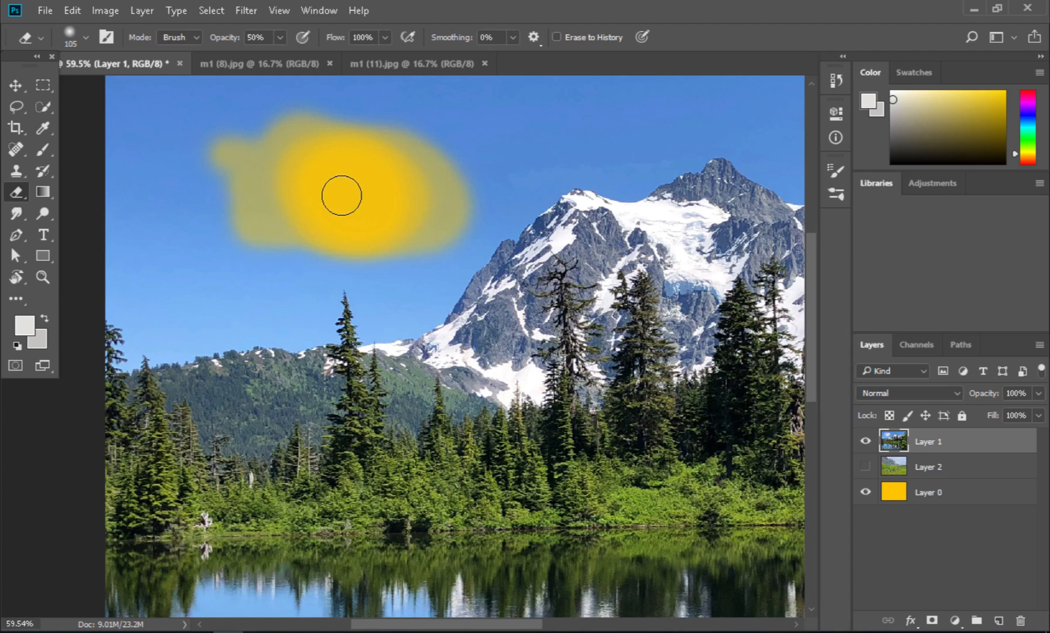
{"action": "key", "text": "ctrl+z"}
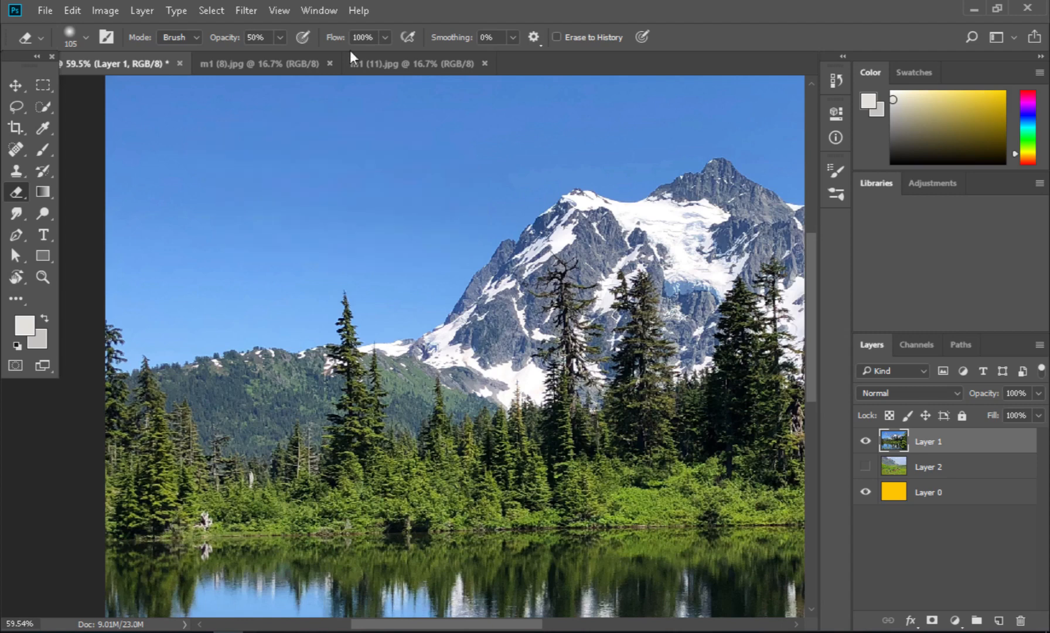
- Set the eraser opacity to 100% and the flow to 51%
{"action": "left_click_drag", "start_coordinate": [281, 38], "coordinate": [284, 56]}
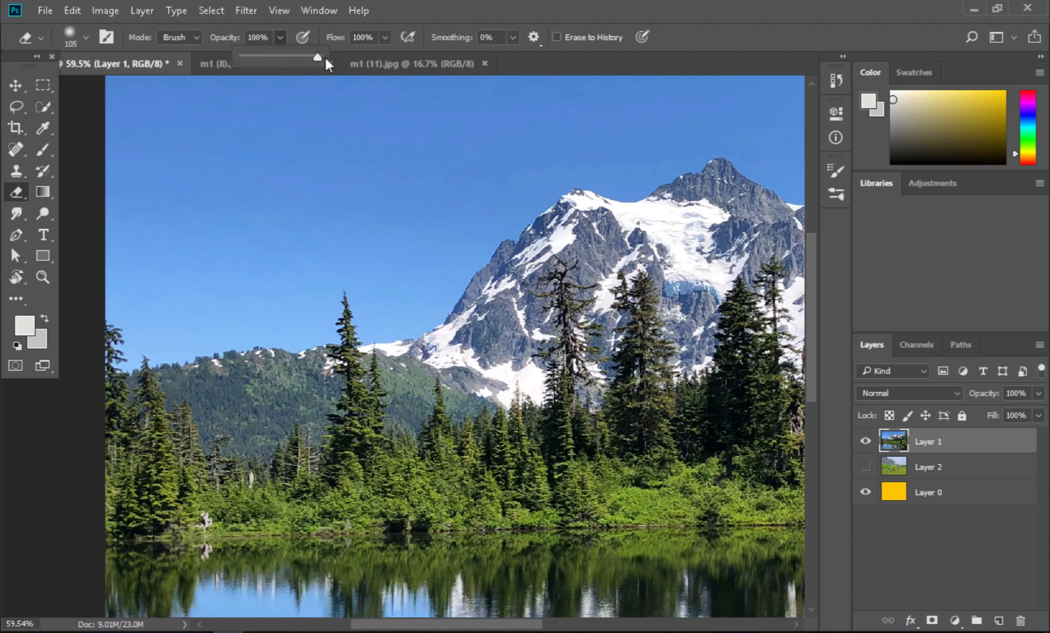
{"action": "left_click", "coordinate": [384, 38]}
{"action": "left_click_drag", "start_coordinate": [384, 56], "coordinate": [348, 59]}
- Erase one continuous zigzag stroke across the sky at 51% flow, and undo it
{"action": "left_click", "coordinate": [269, 158]}
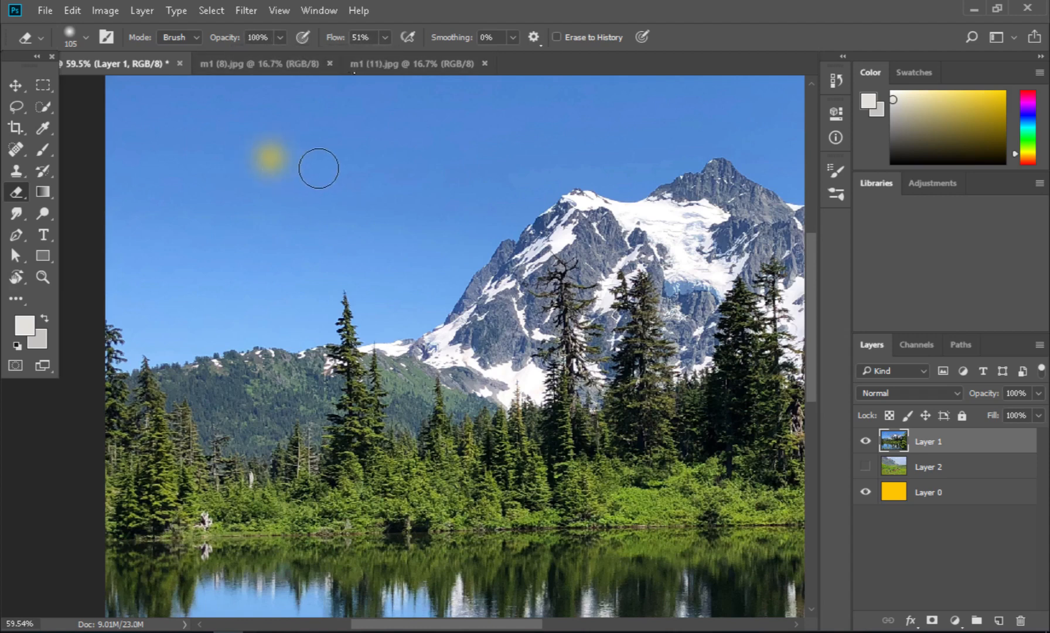
{"action": "left_click_drag", "start_coordinate": [318, 168], "coordinate": [511, 174]}
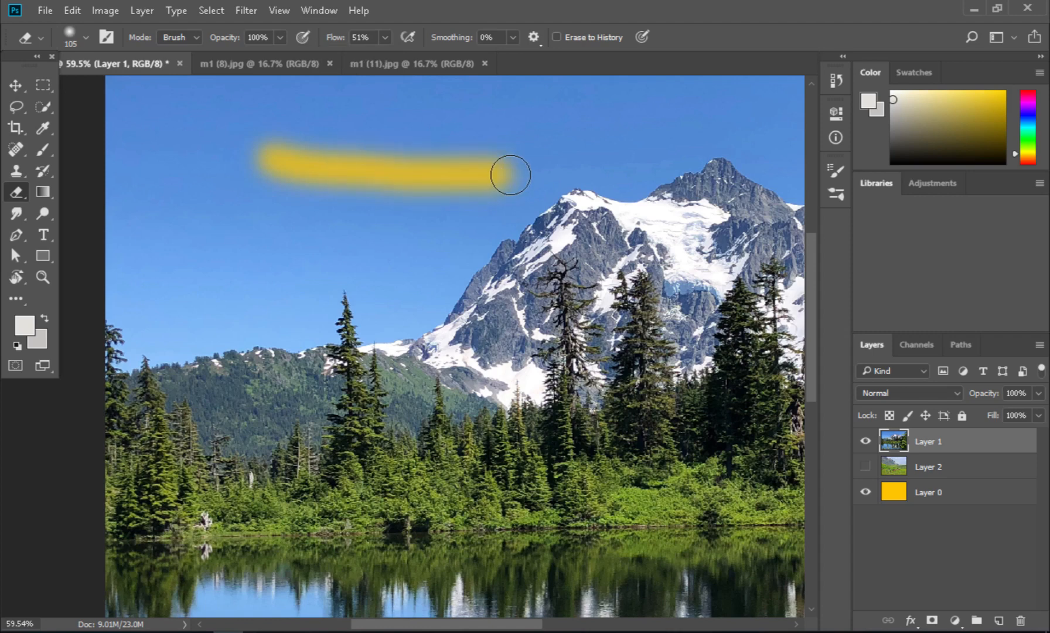
{"action": "mouse_move", "coordinate": [510, 174]}
{"action": "left_mouse_down"}
{"action": "mouse_move", "coordinate": [350, 235]}
{"action": "mouse_move", "coordinate": [255, 239]}
{"action": "mouse_move", "coordinate": [257, 250]}
{"action": "mouse_move", "coordinate": [290, 261]}
{"action": "mouse_move", "coordinate": [459, 276]}
{"action": "left_mouse_up"}
{"action": "key", "text": "ctrl+z"}
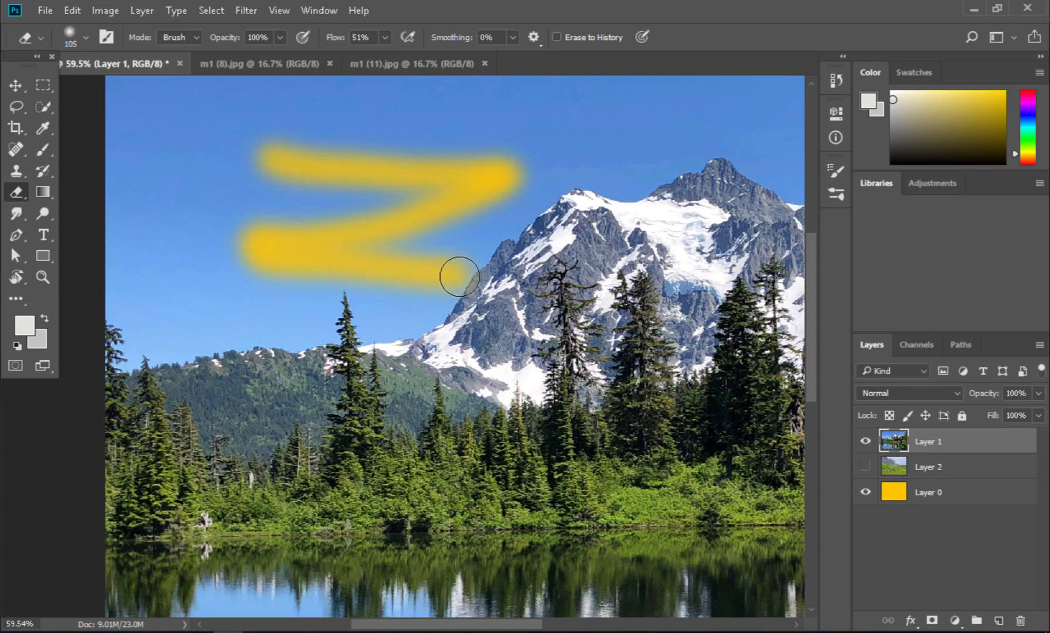
{"action": "mouse_move", "coordinate": [450, 274]}
{"action": "left_mouse_down"}
{"action": "mouse_move", "coordinate": [272, 253]}
{"action": "mouse_move", "coordinate": [430, 221]}
{"action": "mouse_move", "coordinate": [495, 183]}
{"action": "mouse_move", "coordinate": [315, 168]}
{"action": "left_mouse_up"}
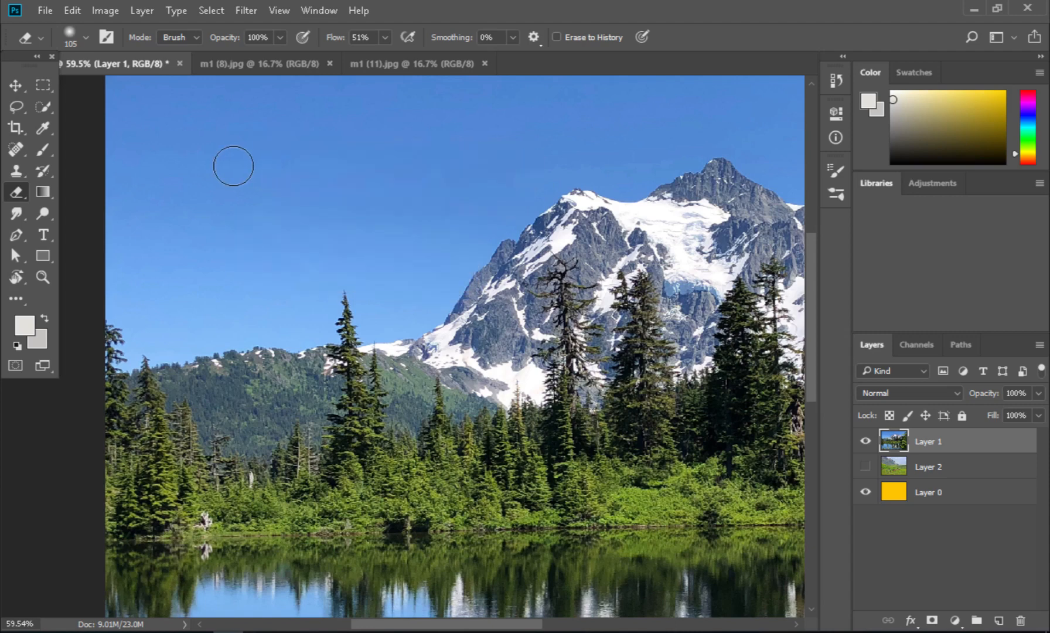
- Erase a wide patch of sky with repeated overlapping passes of one stroke at 51% flow, and undo it
{"action": "left_click_drag", "start_coordinate": [232, 161], "coordinate": [553, 157]}
{"action": "mouse_move", "coordinate": [553, 157]}
{"action": "left_mouse_down"}
{"action": "mouse_move", "coordinate": [261, 164]}
{"action": "mouse_move", "coordinate": [548, 168]}
{"action": "mouse_move", "coordinate": [505, 168]}
{"action": "left_mouse_up"}
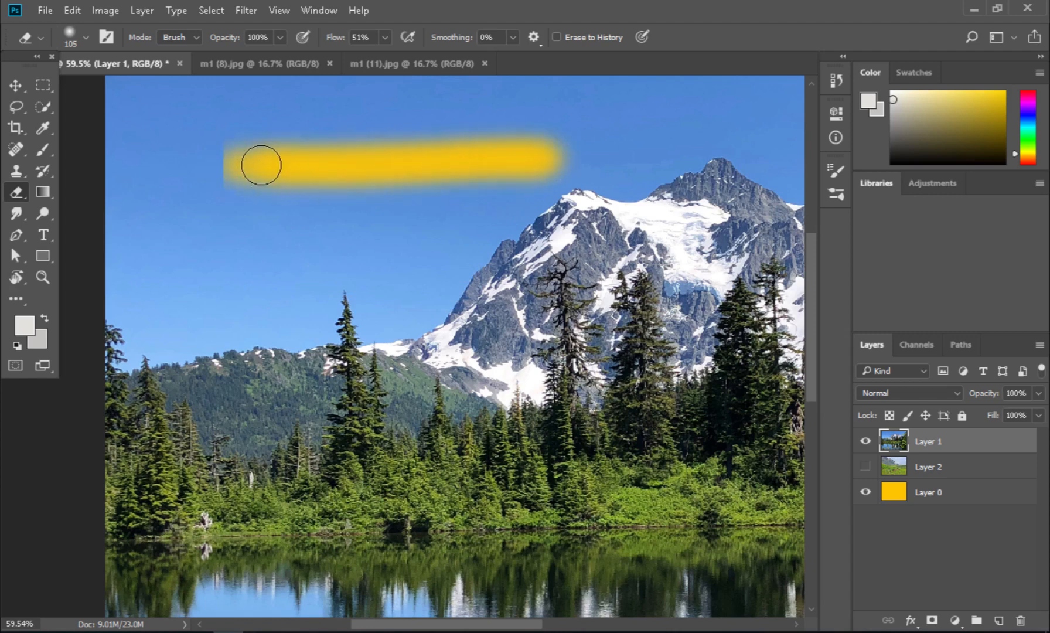
{"action": "mouse_move", "coordinate": [245, 168]}
{"action": "left_mouse_down"}
{"action": "mouse_move", "coordinate": [532, 170]}
{"action": "mouse_move", "coordinate": [263, 179]}
{"action": "mouse_move", "coordinate": [505, 181]}
{"action": "mouse_move", "coordinate": [281, 195]}
{"action": "mouse_move", "coordinate": [512, 184]}
{"action": "mouse_move", "coordinate": [308, 211]}
{"action": "mouse_move", "coordinate": [545, 179]}
{"action": "mouse_move", "coordinate": [289, 223]}
{"action": "mouse_move", "coordinate": [472, 214]}
{"action": "mouse_move", "coordinate": [214, 250]}
{"action": "mouse_move", "coordinate": [476, 215]}
{"action": "mouse_move", "coordinate": [312, 192]}
{"action": "left_mouse_up"}
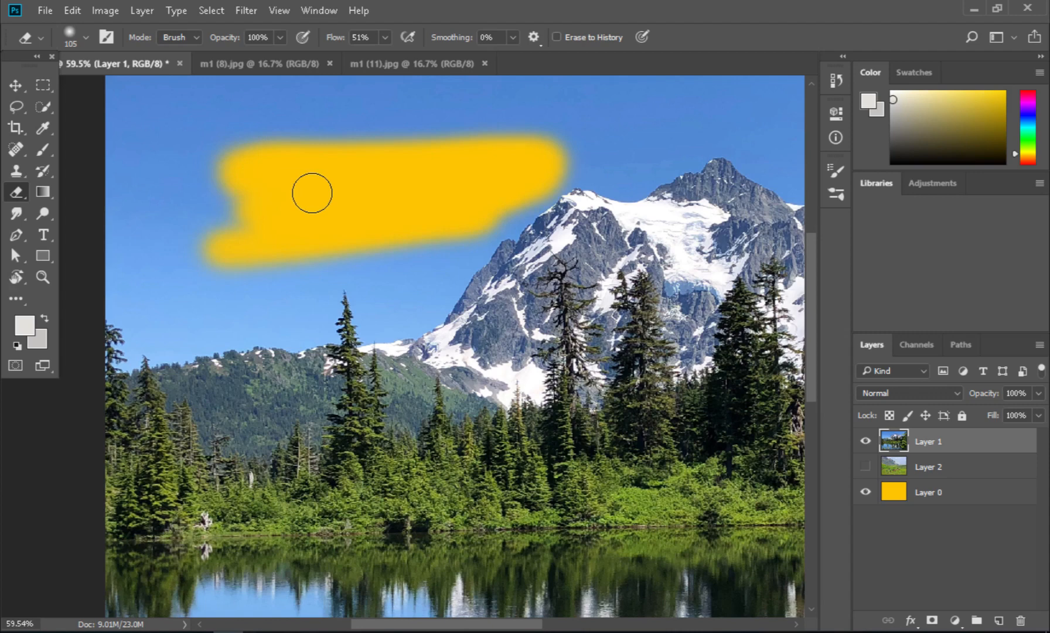
{"action": "key", "text": "ctrl+z"}
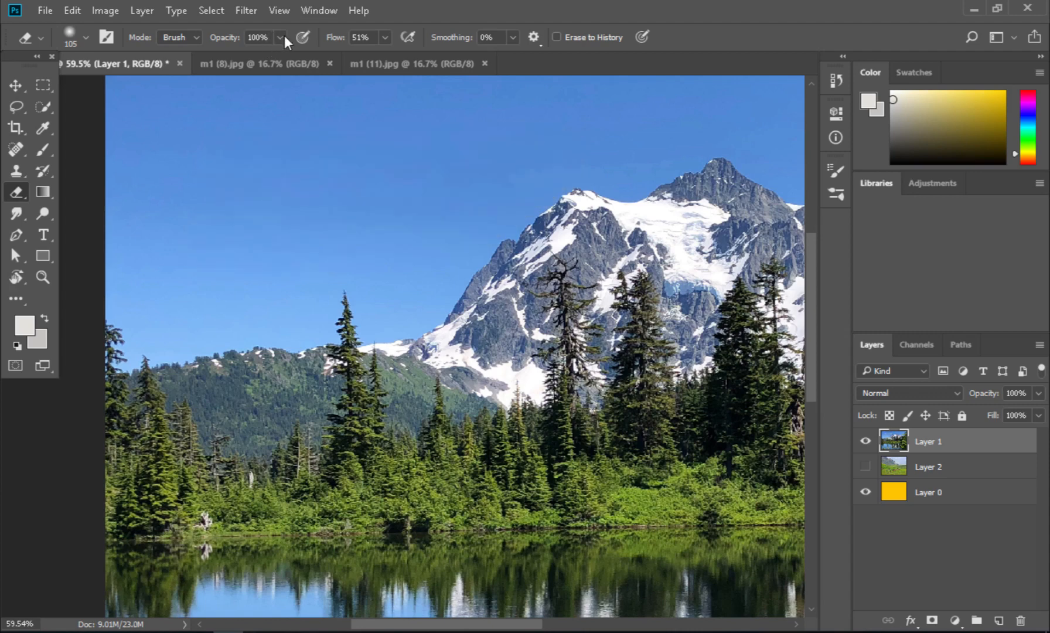
- Set the eraser opacity to 50% and the flow to 100%
{"action": "left_click", "coordinate": [283, 37]}
{"action": "left_click", "coordinate": [385, 36]}
{"action": "left_click_drag", "start_coordinate": [385, 54], "coordinate": [432, 55]}
- Erase a patch of sky at 50% opacity and 100% flow, and go over its middle with a second stroke
{"action": "left_click", "coordinate": [285, 169]}
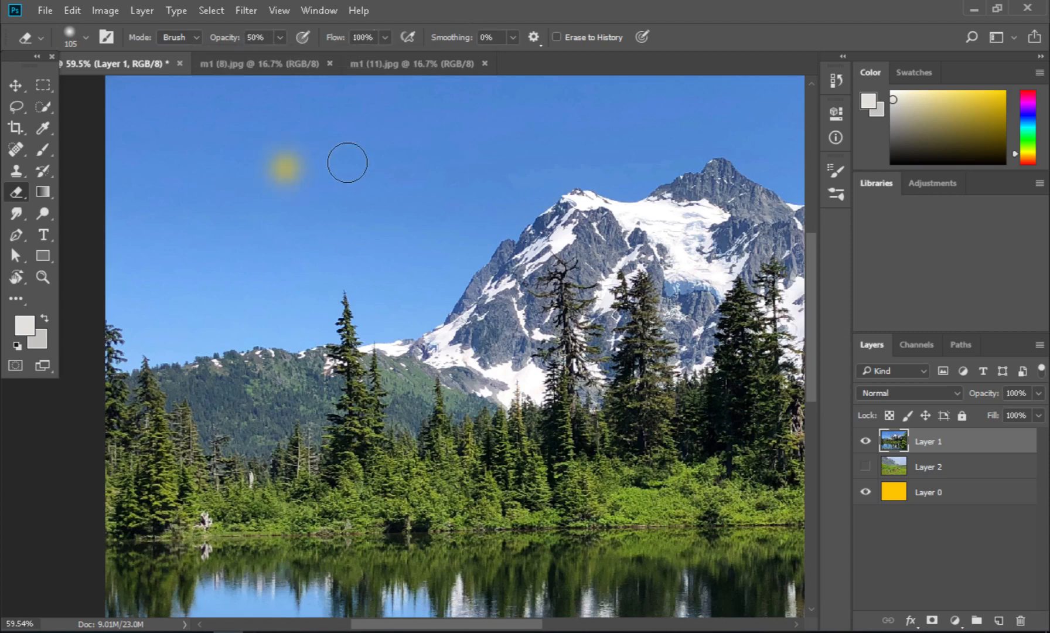
{"action": "mouse_move", "coordinate": [347, 163]}
{"action": "left_mouse_down"}
{"action": "mouse_move", "coordinate": [385, 166]}
{"action": "mouse_move", "coordinate": [328, 187]}
{"action": "mouse_move", "coordinate": [451, 164]}
{"action": "mouse_move", "coordinate": [325, 200]}
{"action": "mouse_move", "coordinate": [454, 181]}
{"action": "mouse_move", "coordinate": [453, 163]}
{"action": "mouse_move", "coordinate": [364, 209]}
{"action": "mouse_move", "coordinate": [323, 251]}
{"action": "mouse_move", "coordinate": [470, 167]}
{"action": "mouse_move", "coordinate": [414, 158]}
{"action": "mouse_move", "coordinate": [337, 188]}
{"action": "mouse_move", "coordinate": [403, 221]}
{"action": "mouse_move", "coordinate": [351, 148]}
{"action": "mouse_move", "coordinate": [358, 185]}
{"action": "mouse_move", "coordinate": [405, 161]}
{"action": "left_mouse_up"}
{"action": "key", "text": "ctrl+z"}
{"action": "left_click", "coordinate": [399, 204]}
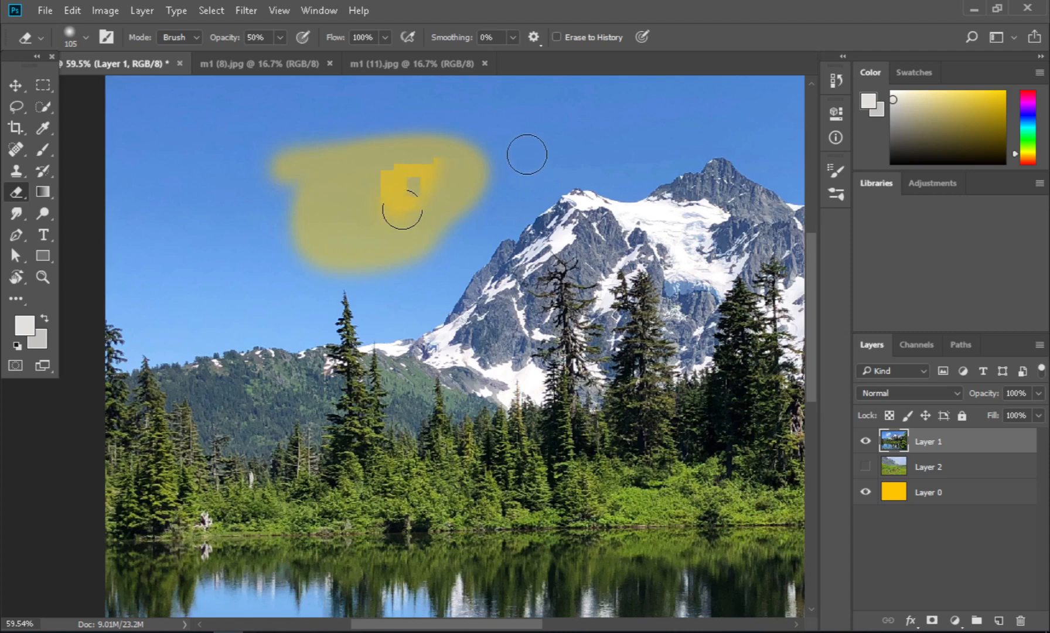
- Erase an overlapping third stroke in the sky at 50% opacity and 100% flow, and undo all the test strokes
{"action": "mouse_move", "coordinate": [527, 152]}
{"action": "left_mouse_down"}
{"action": "mouse_move", "coordinate": [496, 144]}
{"action": "mouse_move", "coordinate": [485, 182]}
{"action": "mouse_move", "coordinate": [509, 196]}
{"action": "mouse_move", "coordinate": [472, 167]}
{"action": "mouse_move", "coordinate": [409, 191]}
{"action": "left_mouse_up"}
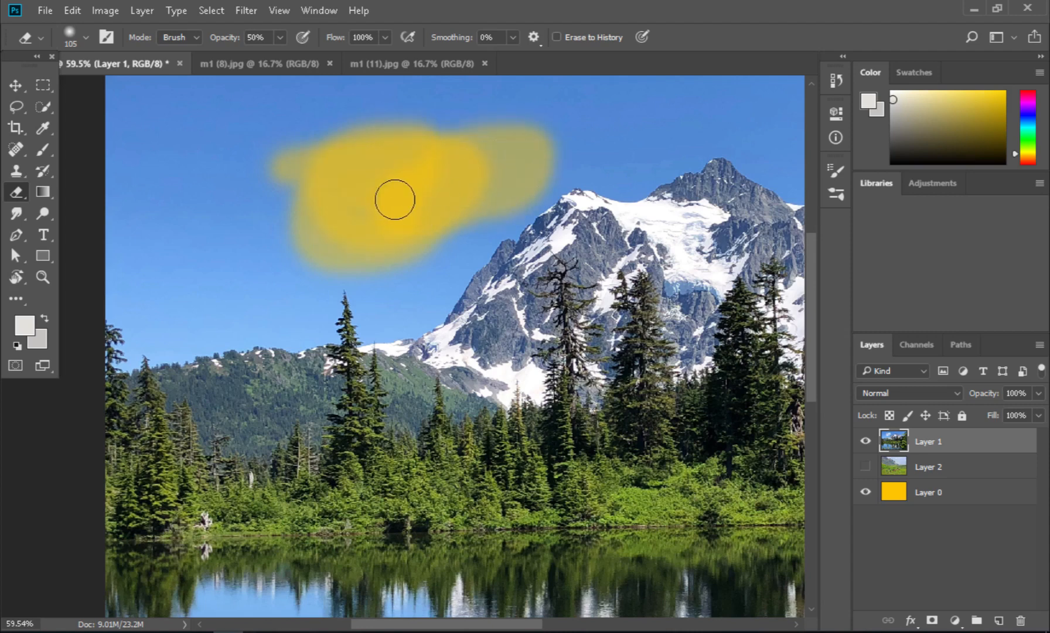
{"action": "key", "text": "ctrl+z"}
{"action": "key", "text": "ctrl+shift+z"}
{"action": "key", "text": "ctrl+z"}
{"action": "key", "text": "ctrl+z"}
{"action": "key", "text": "ctrl+z"}
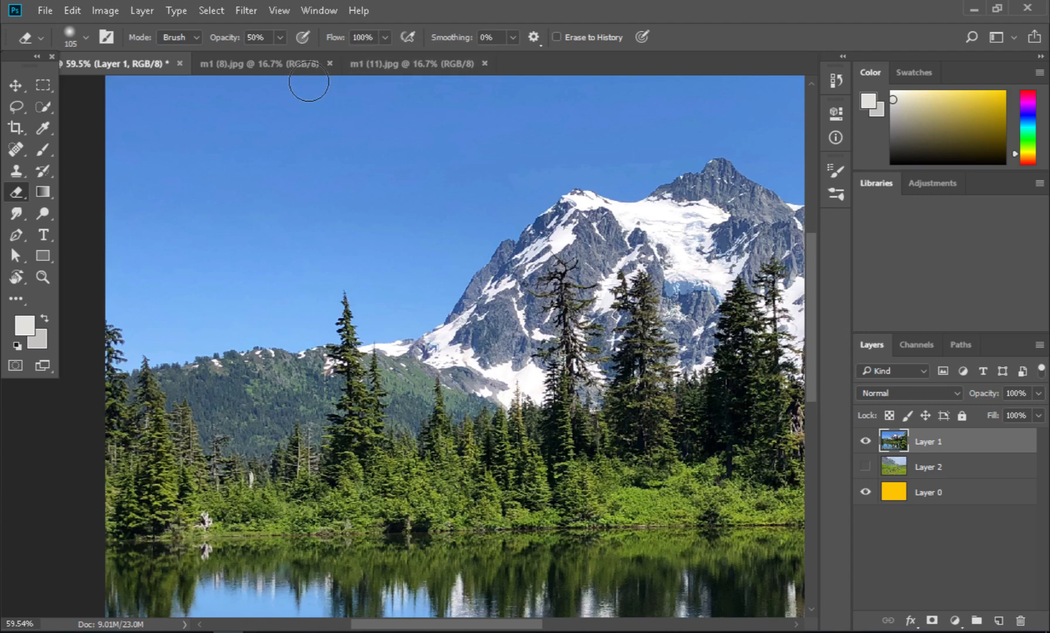
- Set the eraser flow to 49% and erase overlapping strokes in the sky at 50% opacity
{"action": "left_click", "coordinate": [386, 37]}
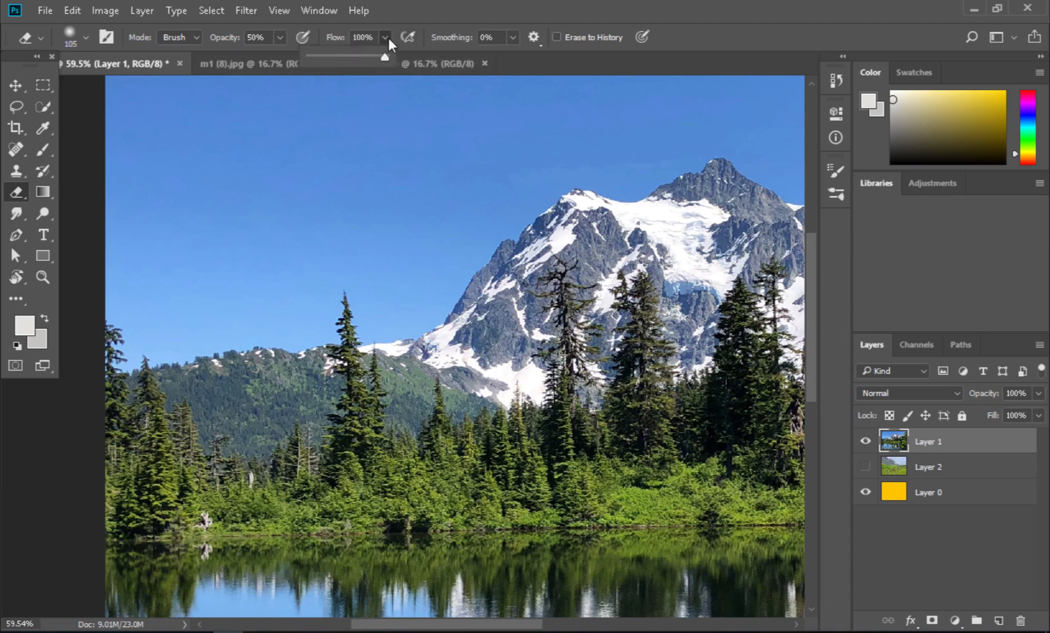
{"action": "left_click_drag", "start_coordinate": [353, 55], "coordinate": [346, 59]}
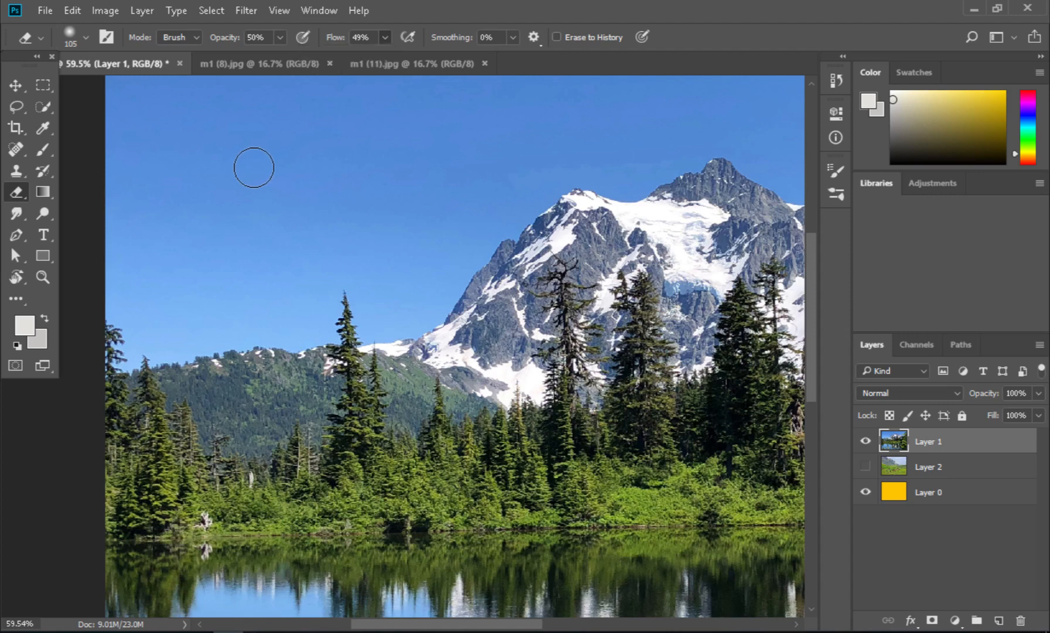
{"action": "mouse_move", "coordinate": [255, 168]}
{"action": "left_mouse_down"}
{"action": "mouse_move", "coordinate": [379, 173]}
{"action": "mouse_move", "coordinate": [459, 154]}
{"action": "left_mouse_up"}
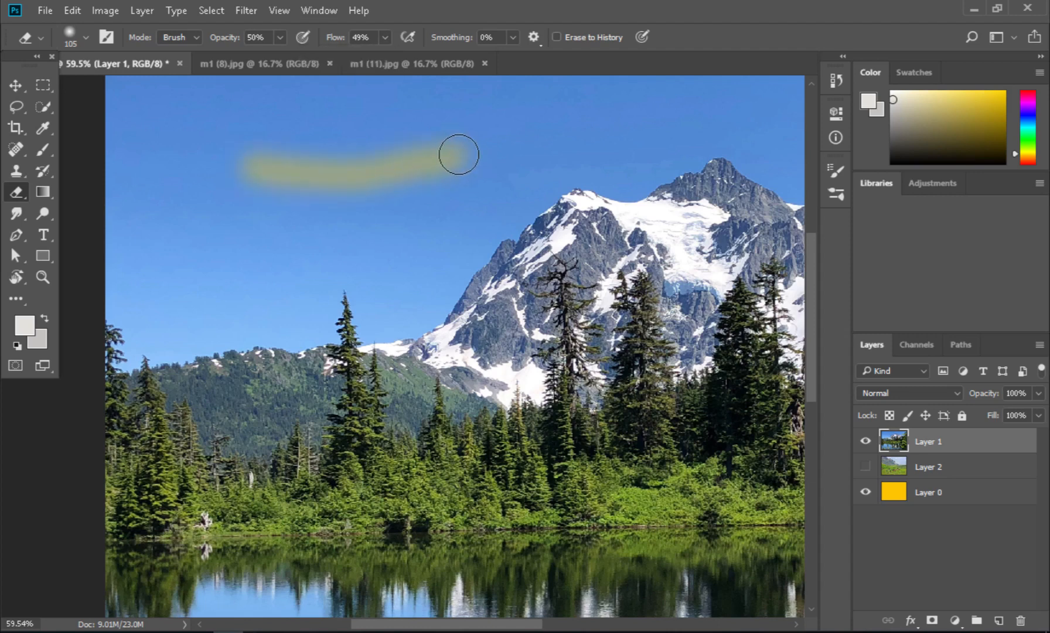
{"action": "mouse_move", "coordinate": [455, 154]}
{"action": "left_mouse_down"}
{"action": "mouse_move", "coordinate": [330, 170]}
{"action": "mouse_move", "coordinate": [257, 160]}
{"action": "mouse_move", "coordinate": [433, 164]}
{"action": "mouse_move", "coordinate": [471, 154]}
{"action": "mouse_move", "coordinate": [276, 166]}
{"action": "mouse_move", "coordinate": [407, 167]}
{"action": "mouse_move", "coordinate": [328, 174]}
{"action": "mouse_move", "coordinate": [375, 208]}
{"action": "mouse_move", "coordinate": [331, 162]}
{"action": "mouse_move", "coordinate": [369, 243]}
{"action": "mouse_move", "coordinate": [366, 156]}
{"action": "mouse_move", "coordinate": [349, 202]}
{"action": "mouse_move", "coordinate": [383, 228]}
{"action": "mouse_move", "coordinate": [365, 187]}
{"action": "mouse_move", "coordinate": [315, 156]}
{"action": "mouse_move", "coordinate": [354, 189]}
{"action": "mouse_move", "coordinate": [354, 164]}
{"action": "left_mouse_up"}
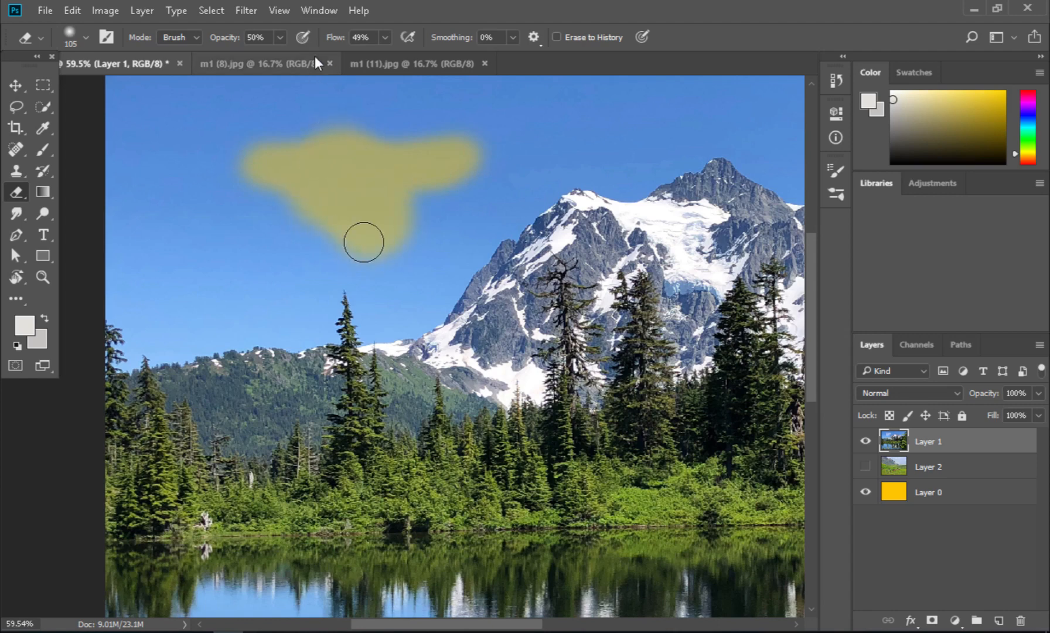
- Set the eraser opacity to 100% and test it with a zigzag stroke across the sky, undoing all the test strokes
{"action": "left_click", "coordinate": [280, 37]}
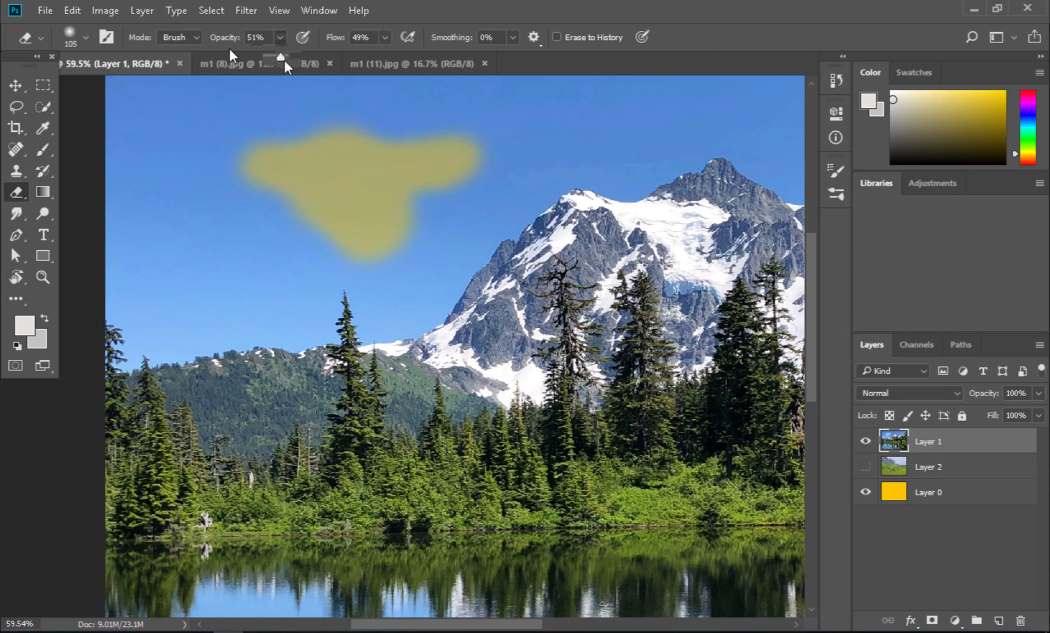
{"action": "left_click_drag", "start_coordinate": [278, 57], "coordinate": [318, 57]}
{"action": "mouse_move", "coordinate": [555, 130]}
{"action": "left_mouse_down"}
{"action": "mouse_move", "coordinate": [540, 181]}
{"action": "mouse_move", "coordinate": [528, 143]}
{"action": "mouse_move", "coordinate": [558, 152]}
{"action": "mouse_move", "coordinate": [363, 163]}
{"action": "mouse_move", "coordinate": [305, 194]}
{"action": "mouse_move", "coordinate": [294, 253]}
{"action": "mouse_move", "coordinate": [261, 270]}
{"action": "mouse_move", "coordinate": [234, 264]}
{"action": "mouse_move", "coordinate": [296, 247]}
{"action": "mouse_move", "coordinate": [368, 171]}
{"action": "mouse_move", "coordinate": [310, 187]}
{"action": "mouse_move", "coordinate": [506, 172]}
{"action": "mouse_move", "coordinate": [487, 162]}
{"action": "mouse_move", "coordinate": [236, 269]}
{"action": "mouse_move", "coordinate": [279, 283]}
{"action": "mouse_move", "coordinate": [401, 290]}
{"action": "mouse_move", "coordinate": [319, 225]}
{"action": "mouse_move", "coordinate": [347, 233]}
{"action": "left_mouse_up"}
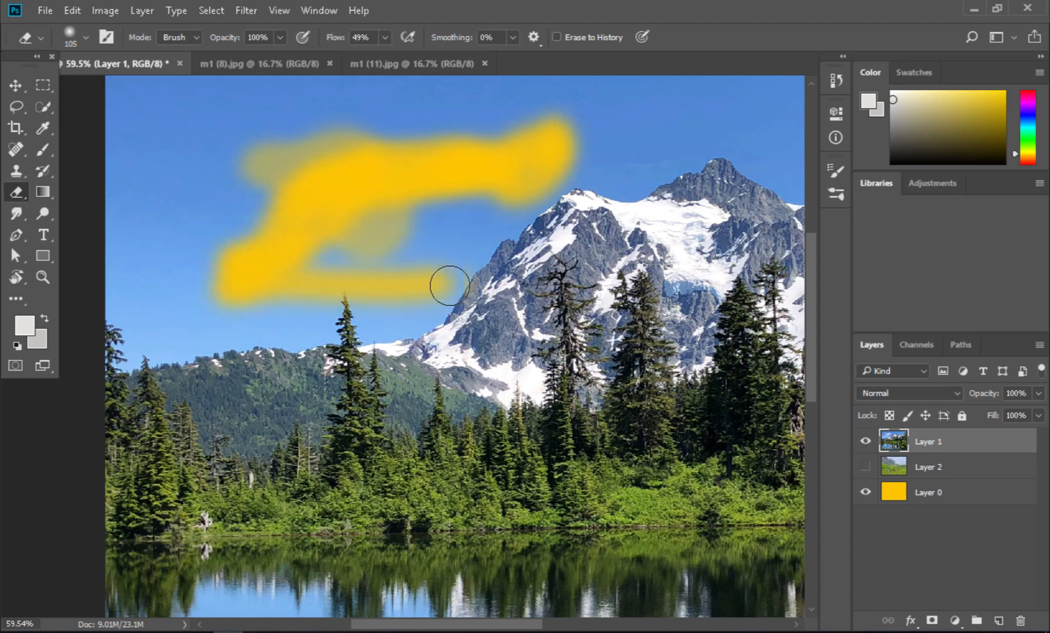
{"action": "key", "text": "ctrl+z"}
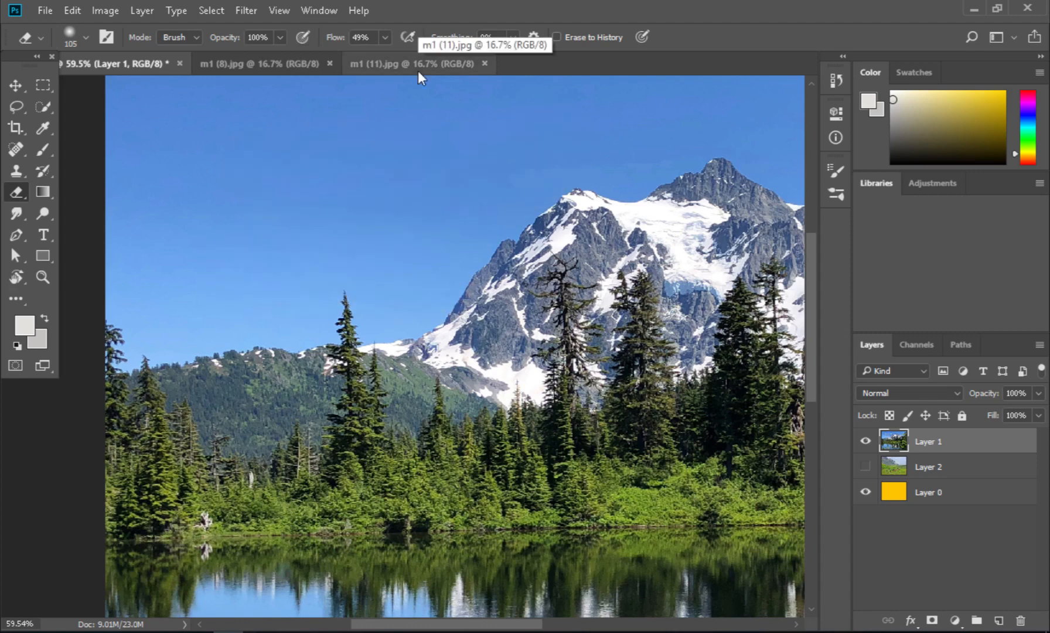
- Enable airbrush-style build-up for the eraser, test it with a rectangular path in the sky pausing at the corners, and undo it
{"action": "left_click", "coordinate": [408, 37]}
{"action": "left_click", "coordinate": [227, 140]}
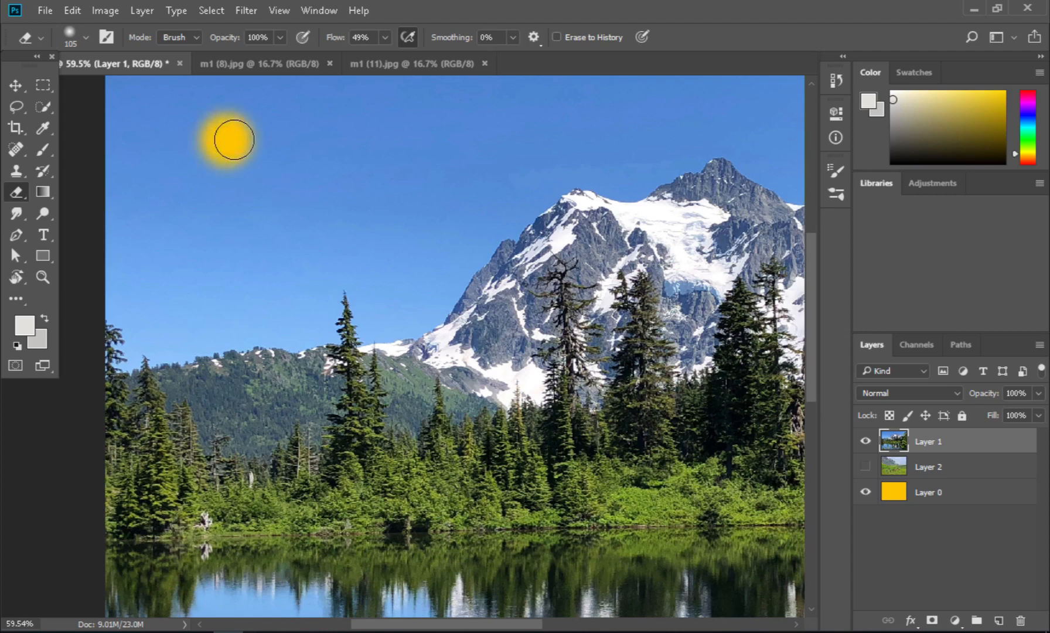
{"action": "left_click_drag", "start_coordinate": [231, 141], "coordinate": [424, 149]}
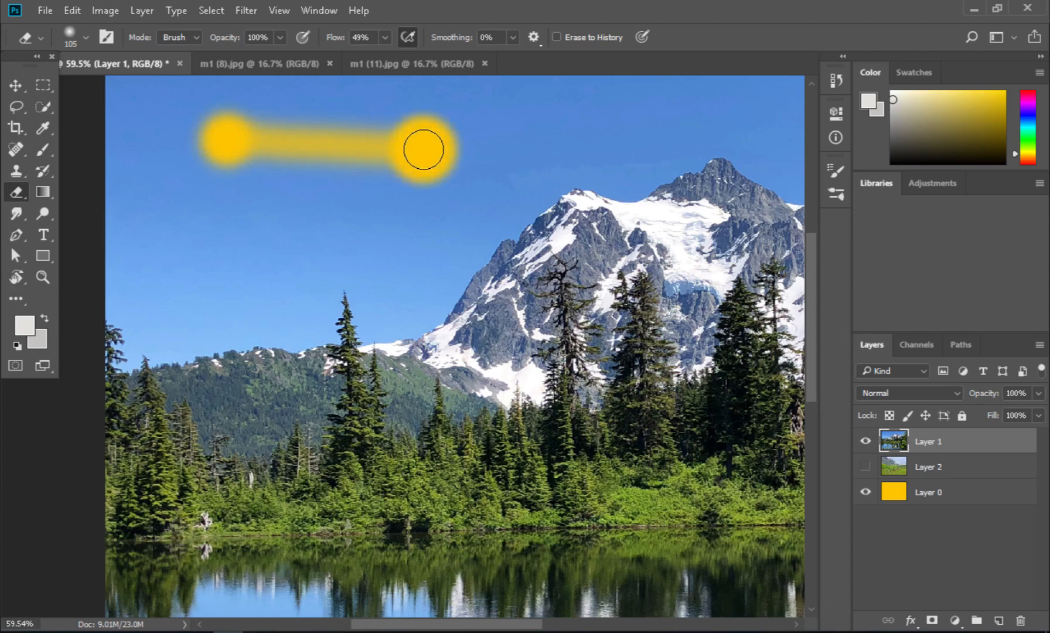
{"action": "left_click_drag", "start_coordinate": [424, 150], "coordinate": [422, 242]}
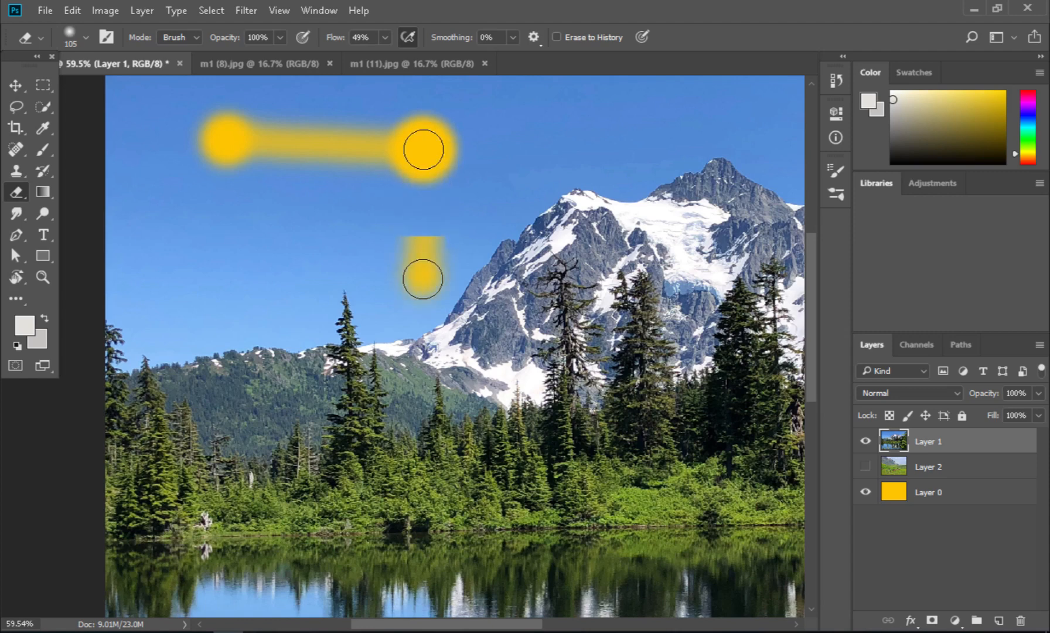
{"action": "left_click_drag", "start_coordinate": [421, 277], "coordinate": [422, 279]}
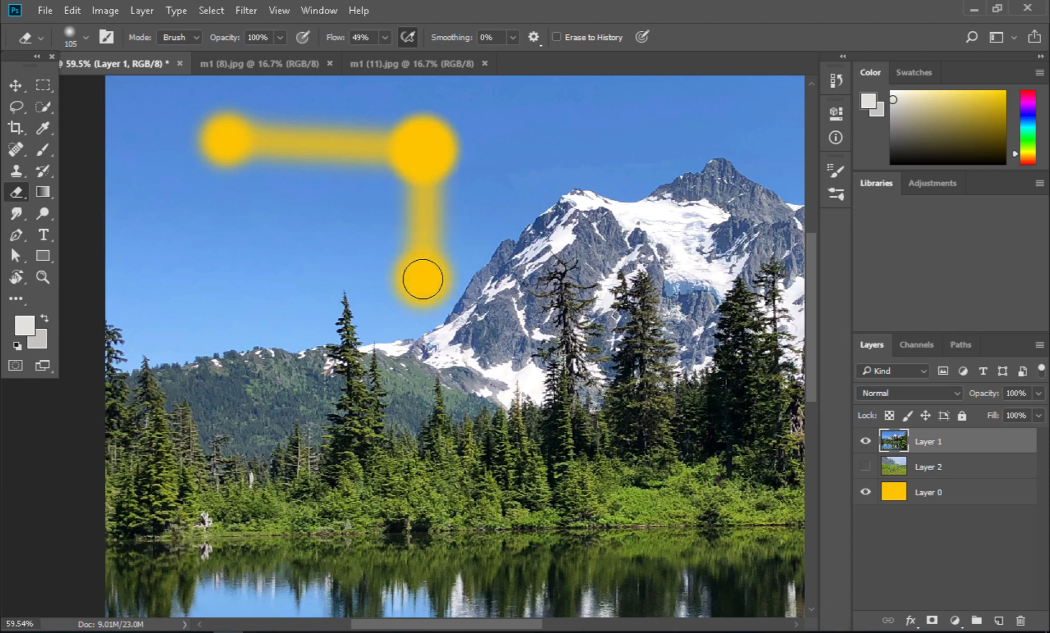
{"action": "mouse_move", "coordinate": [422, 278]}
{"action": "left_mouse_down"}
{"action": "mouse_move", "coordinate": [235, 276]}
{"action": "mouse_move", "coordinate": [227, 164]}
{"action": "mouse_move", "coordinate": [280, 174]}
{"action": "mouse_move", "coordinate": [262, 190]}
{"action": "mouse_move", "coordinate": [319, 192]}
{"action": "left_mouse_up"}
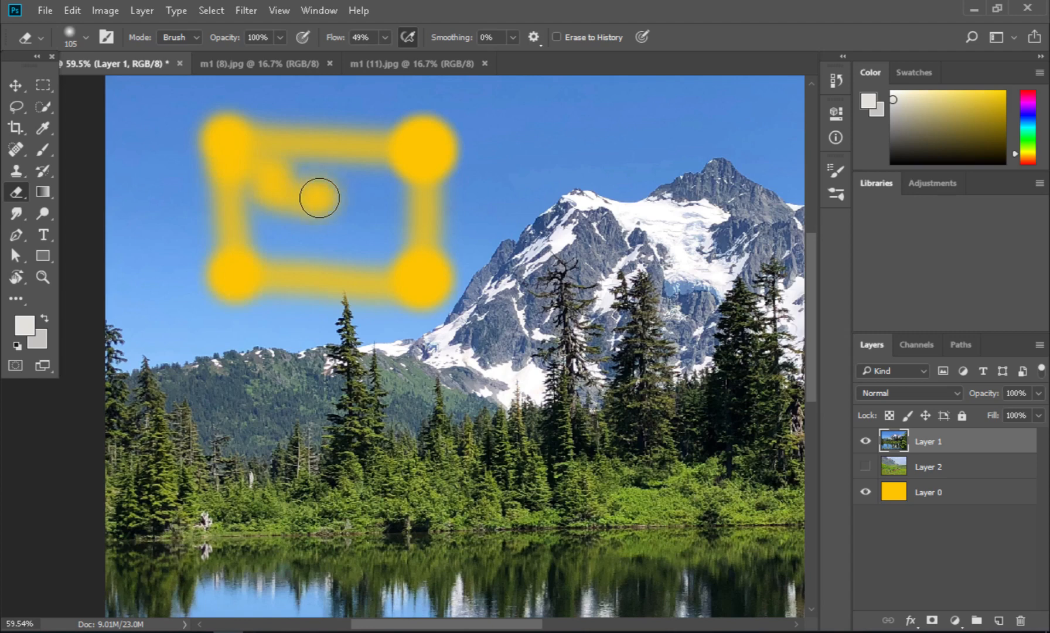
{"action": "key", "text": "ctrl+z"}
- Set the eraser smoothing to 53%, test it with a looping stroke across the sky, and undo it
{"action": "left_click", "coordinate": [513, 37]}
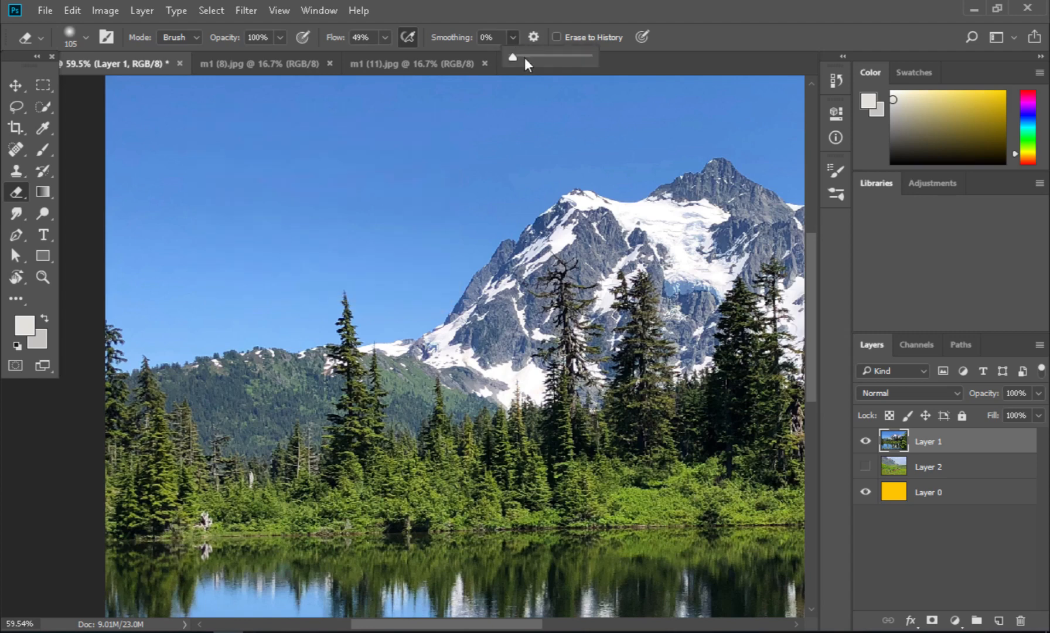
{"action": "left_click_drag", "start_coordinate": [516, 58], "coordinate": [547, 61]}
{"action": "mouse_move", "coordinate": [179, 156]}
{"action": "left_mouse_down"}
{"action": "mouse_move", "coordinate": [462, 171]}
{"action": "mouse_move", "coordinate": [569, 163]}
{"action": "mouse_move", "coordinate": [629, 143]}
{"action": "mouse_move", "coordinate": [555, 133]}
{"action": "mouse_move", "coordinate": [369, 227]}
{"action": "mouse_move", "coordinate": [290, 232]}
{"action": "mouse_move", "coordinate": [221, 263]}
{"action": "mouse_move", "coordinate": [205, 235]}
{"action": "mouse_move", "coordinate": [289, 200]}
{"action": "mouse_move", "coordinate": [346, 227]}
{"action": "mouse_move", "coordinate": [369, 278]}
{"action": "mouse_move", "coordinate": [435, 271]}
{"action": "mouse_move", "coordinate": [438, 209]}
{"action": "mouse_move", "coordinate": [392, 173]}
{"action": "mouse_move", "coordinate": [378, 131]}
{"action": "mouse_move", "coordinate": [290, 115]}
{"action": "mouse_move", "coordinate": [258, 157]}
{"action": "mouse_move", "coordinate": [286, 231]}
{"action": "mouse_move", "coordinate": [334, 300]}
{"action": "mouse_move", "coordinate": [480, 265]}
{"action": "mouse_move", "coordinate": [407, 122]}
{"action": "left_mouse_up"}
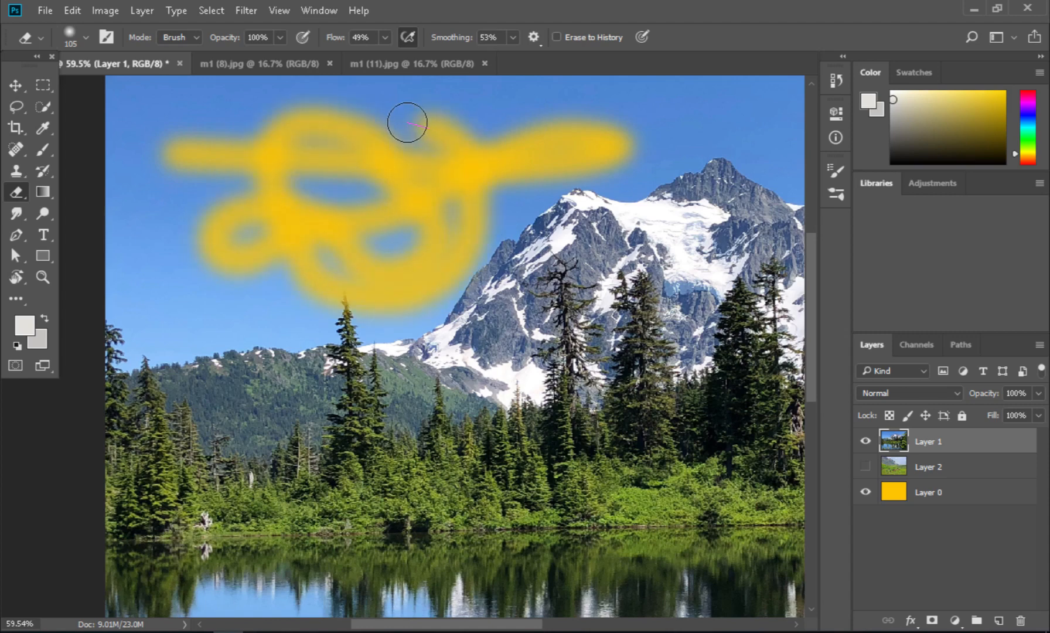
{"action": "key", "text": "ctrl+z"}
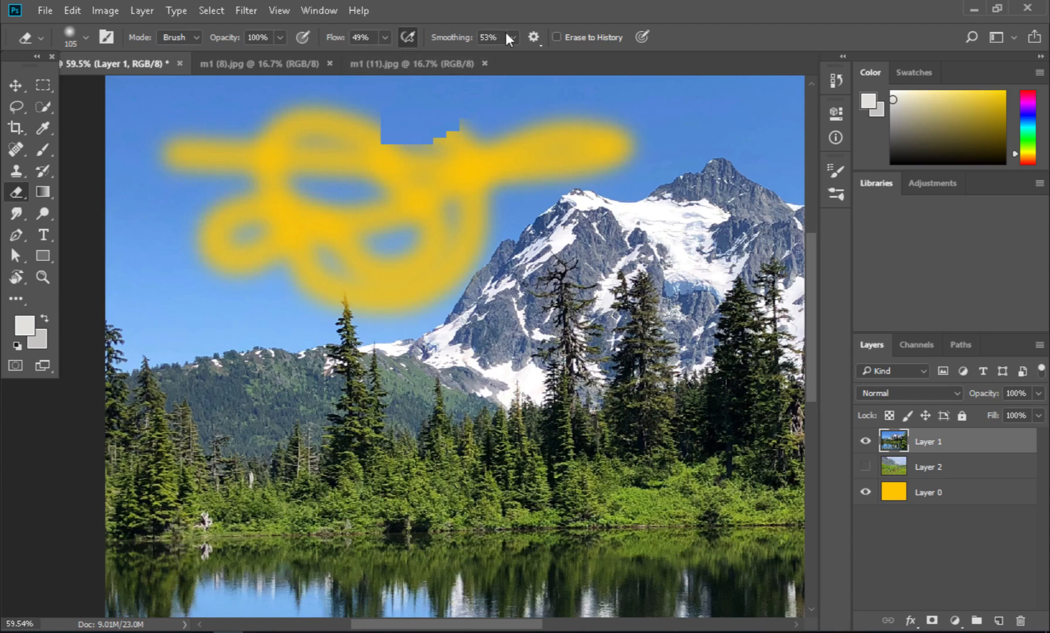
- Try an erasing stroke in the sky at 100% smoothing, undo it, and set the smoothing back to 0%
{"action": "left_click", "coordinate": [512, 37]}
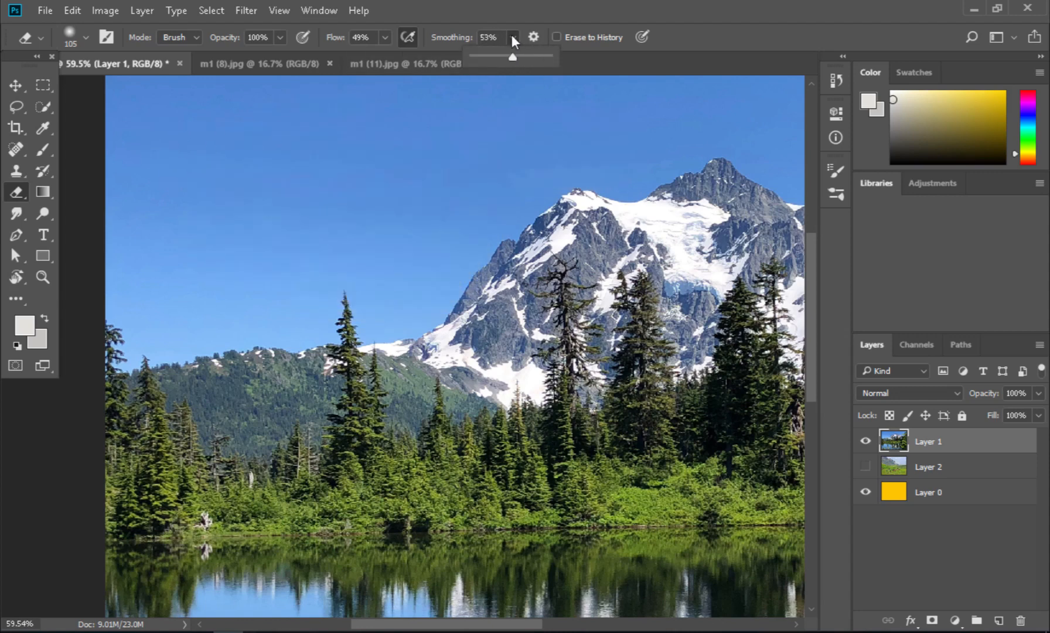
{"action": "left_click_drag", "start_coordinate": [512, 57], "coordinate": [553, 57]}
{"action": "mouse_move", "coordinate": [147, 140]}
{"action": "left_mouse_down"}
{"action": "mouse_move", "coordinate": [401, 146]}
{"action": "mouse_move", "coordinate": [462, 235]}
{"action": "mouse_move", "coordinate": [347, 221]}
{"action": "mouse_move", "coordinate": [426, 192]}
{"action": "mouse_move", "coordinate": [335, 136]}
{"action": "mouse_move", "coordinate": [155, 129]}
{"action": "mouse_move", "coordinate": [198, 252]}
{"action": "mouse_move", "coordinate": [304, 272]}
{"action": "mouse_move", "coordinate": [284, 300]}
{"action": "mouse_move", "coordinate": [208, 276]}
{"action": "mouse_move", "coordinate": [268, 270]}
{"action": "left_mouse_up"}
{"action": "key", "text": "ctrl+z"}
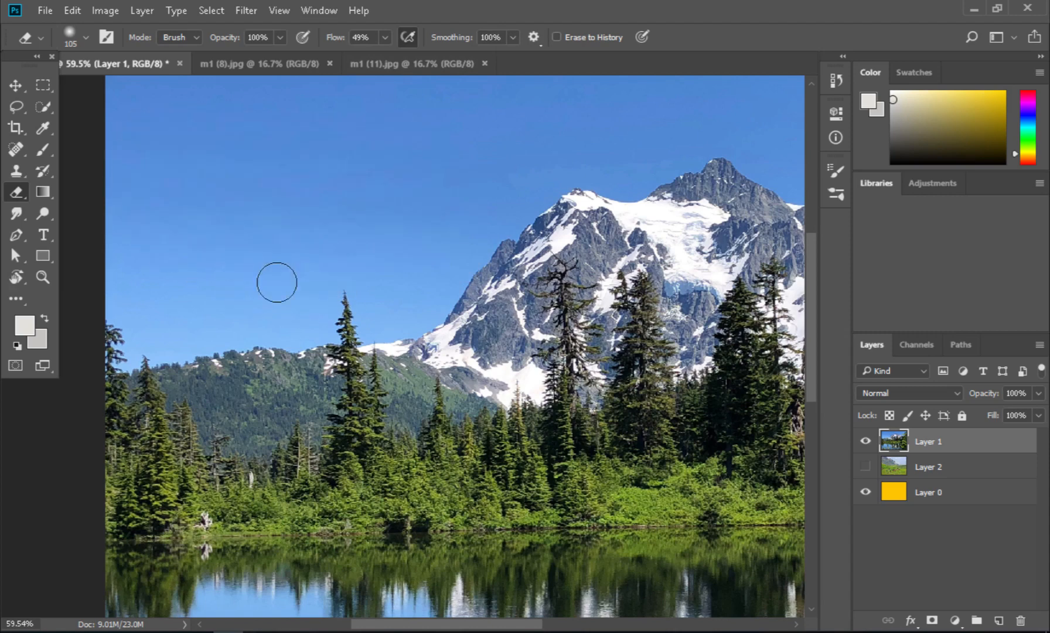
{"action": "left_click", "coordinate": [512, 37]}
{"action": "left_click_drag", "start_coordinate": [498, 54], "coordinate": [398, 59]}
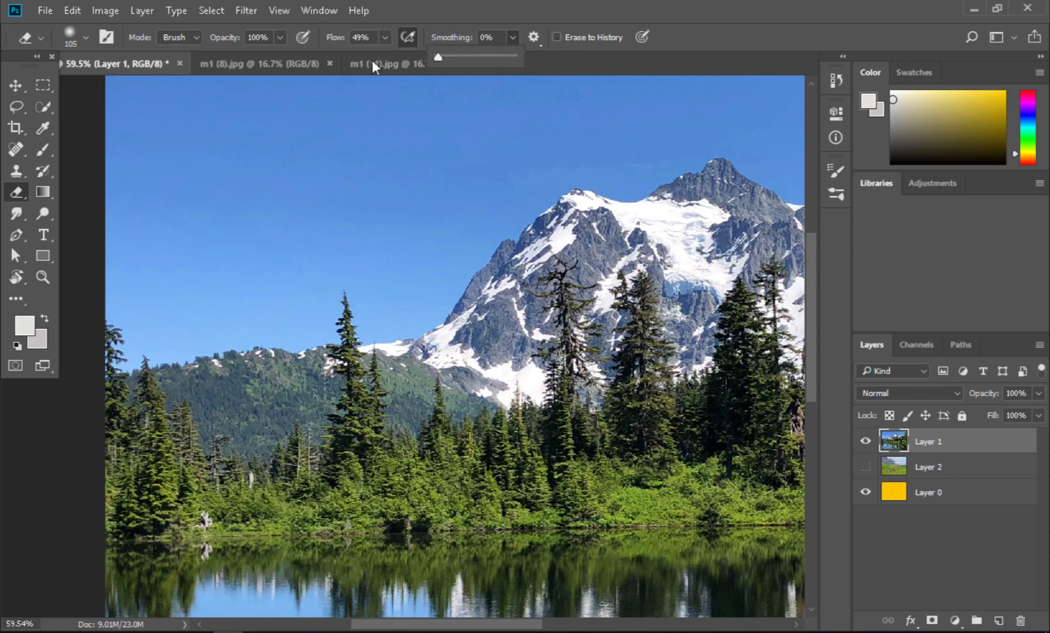
- Open the History panel, look through the recorded states, and collapse the panel again
{"action": "key", "text": "alt+w"}
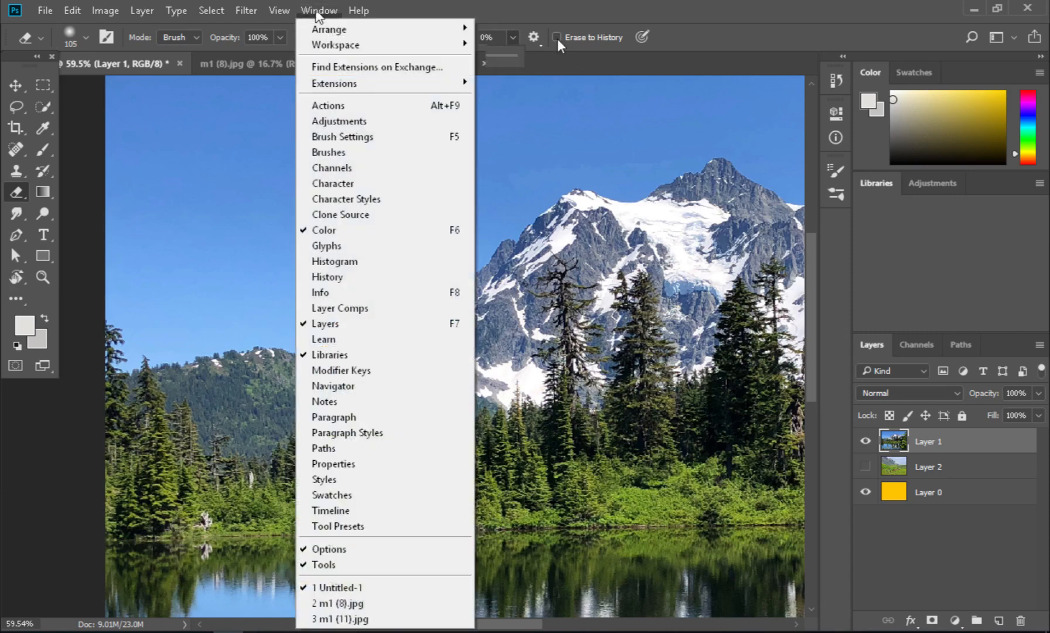
{"action": "left_click", "coordinate": [342, 278]}
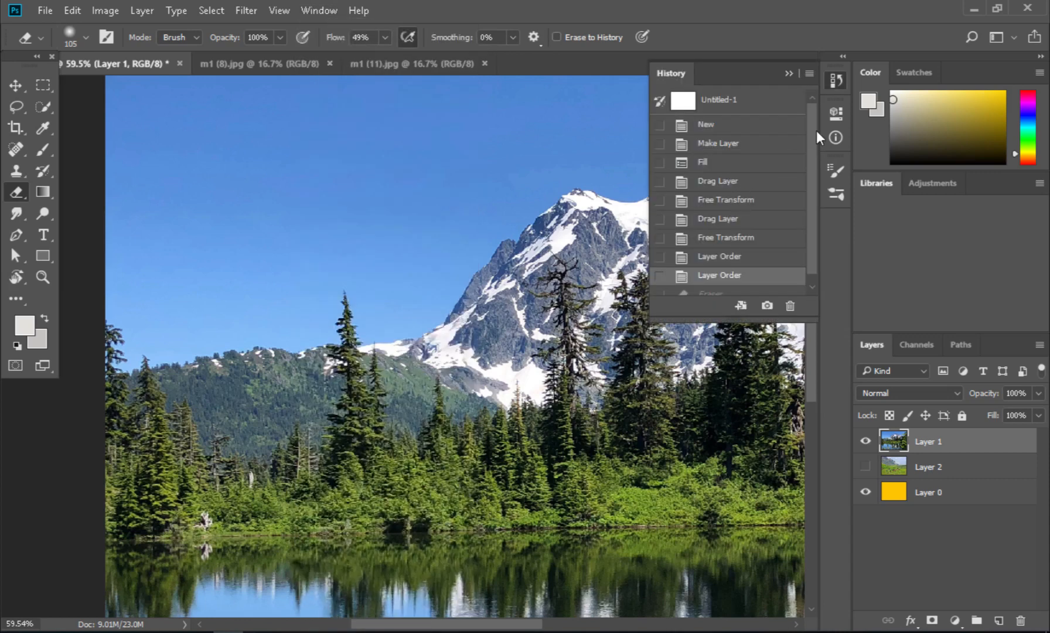
{"action": "left_click_drag", "start_coordinate": [814, 127], "coordinate": [813, 160]}
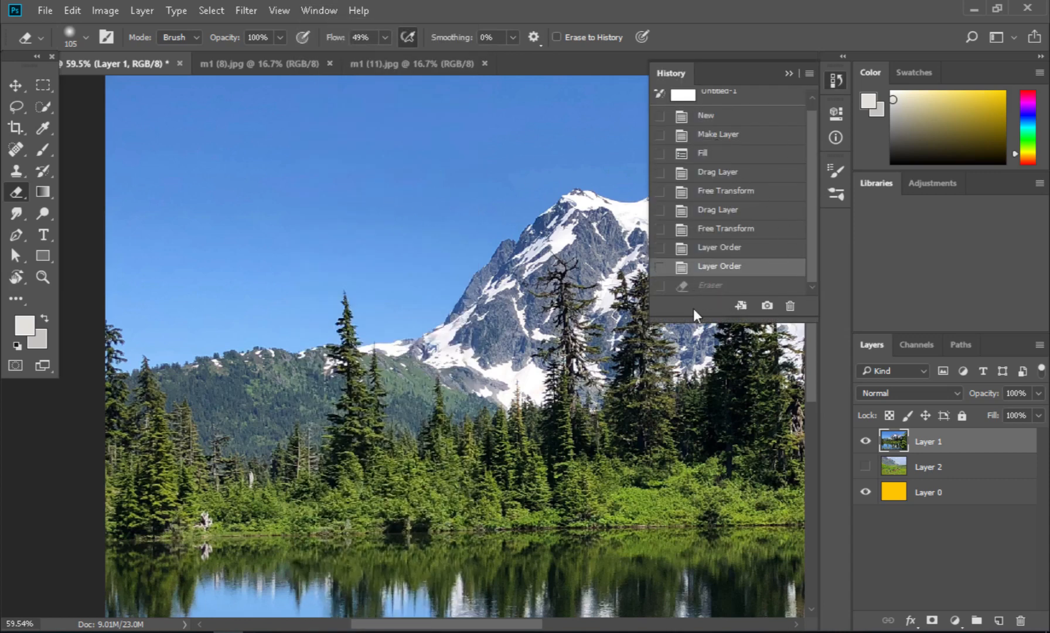
{"action": "left_click", "coordinate": [789, 74]}
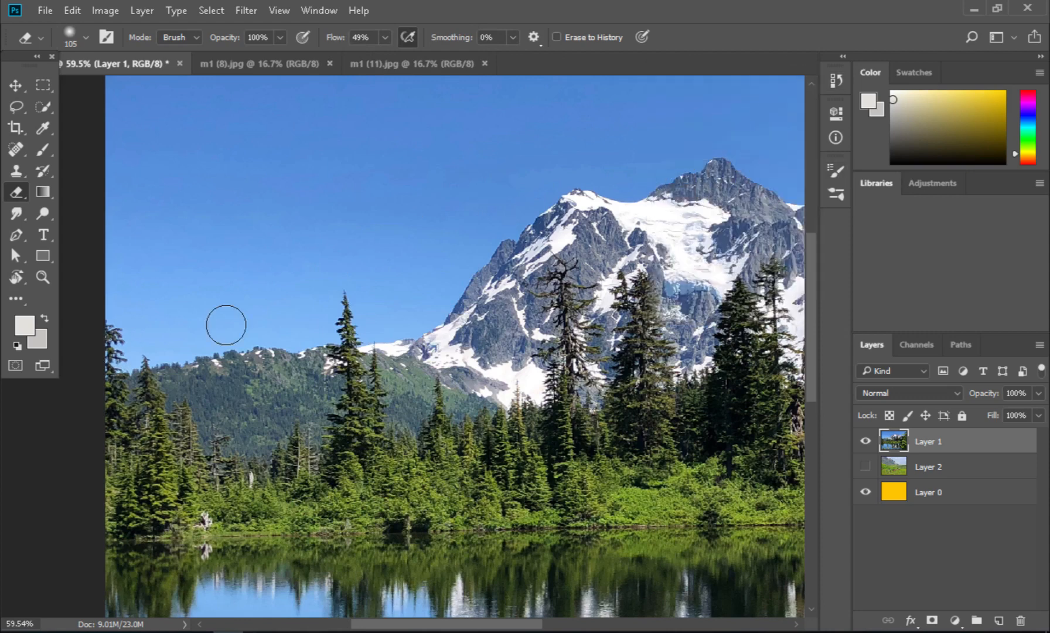
- Erase a trial stroke along the horizon and into the trees, undo it, and set the eraser flow to 100%
{"action": "mouse_move", "coordinate": [125, 347]}
{"action": "left_mouse_down"}
{"action": "mouse_move", "coordinate": [329, 338]}
{"action": "mouse_move", "coordinate": [420, 310]}
{"action": "mouse_move", "coordinate": [489, 248]}
{"action": "mouse_move", "coordinate": [463, 325]}
{"action": "mouse_move", "coordinate": [347, 480]}
{"action": "left_mouse_up"}
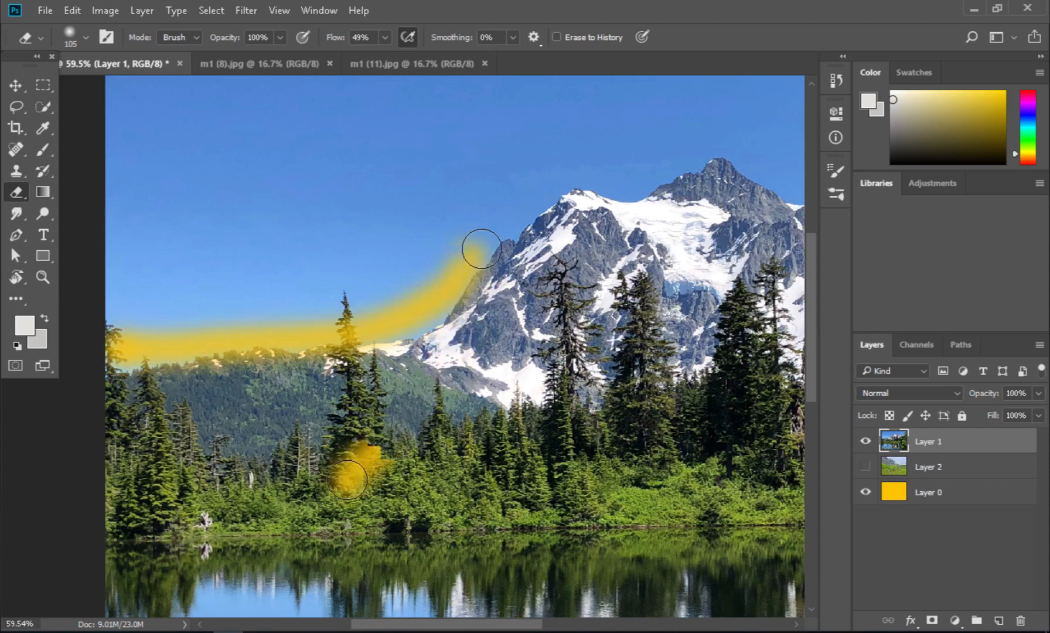
{"action": "key", "text": "ctrl+z"}
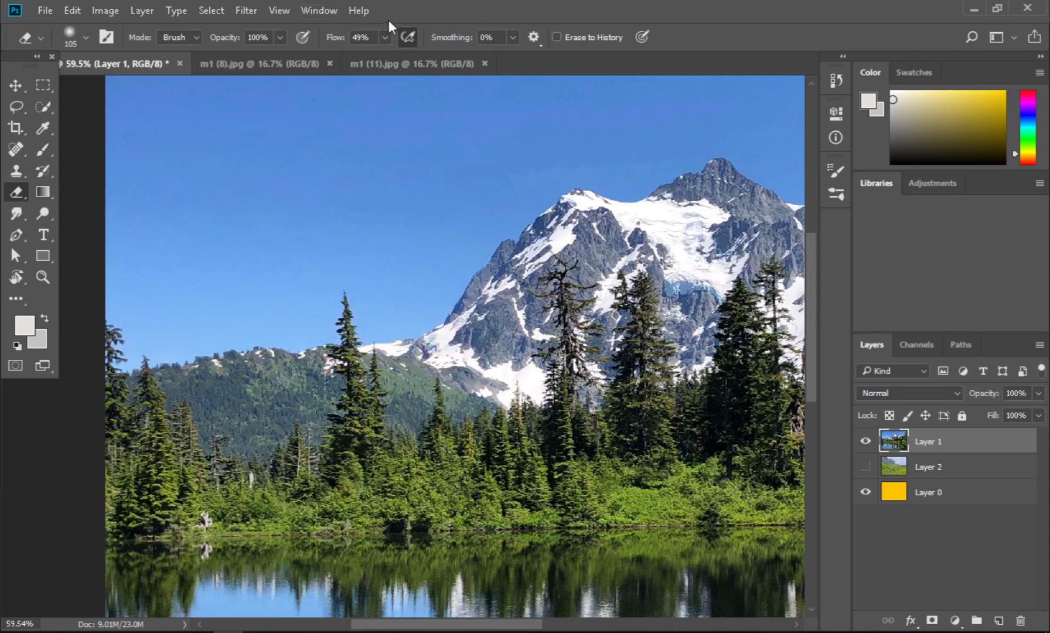
{"action": "left_click", "coordinate": [384, 38]}
{"action": "left_click_drag", "start_coordinate": [384, 56], "coordinate": [447, 57]}
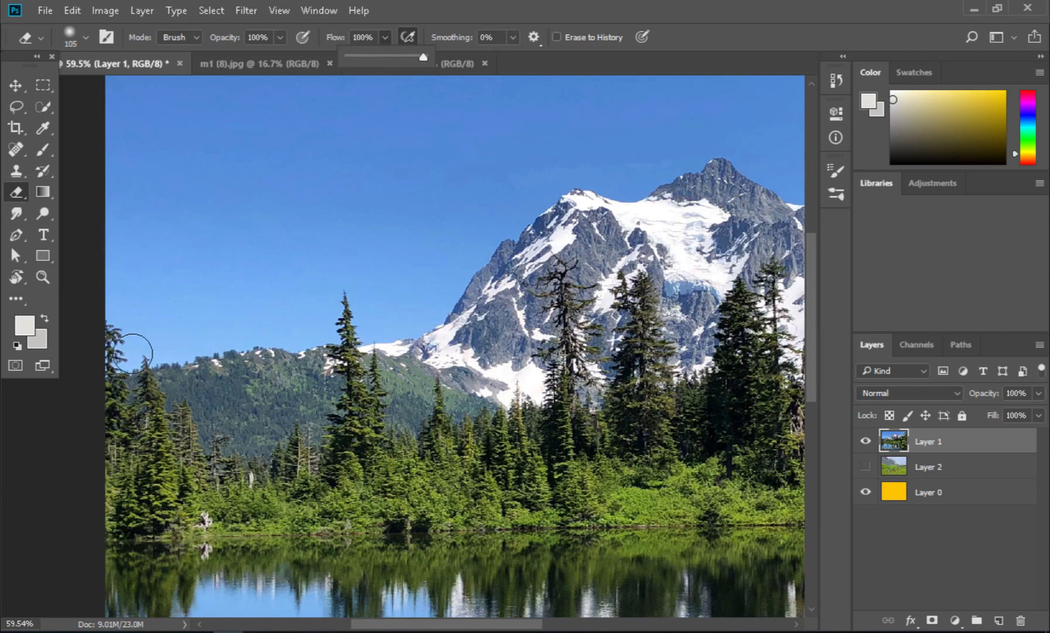
- Erase a stroke along the horizon up to the mountain slope at 100% flow, and undo it
{"action": "mouse_move", "coordinate": [131, 355]}
{"action": "left_mouse_down"}
{"action": "mouse_move", "coordinate": [425, 313]}
{"action": "mouse_move", "coordinate": [481, 283]}
{"action": "mouse_move", "coordinate": [464, 314]}
{"action": "mouse_move", "coordinate": [349, 392]}
{"action": "mouse_move", "coordinate": [403, 368]}
{"action": "left_mouse_up"}
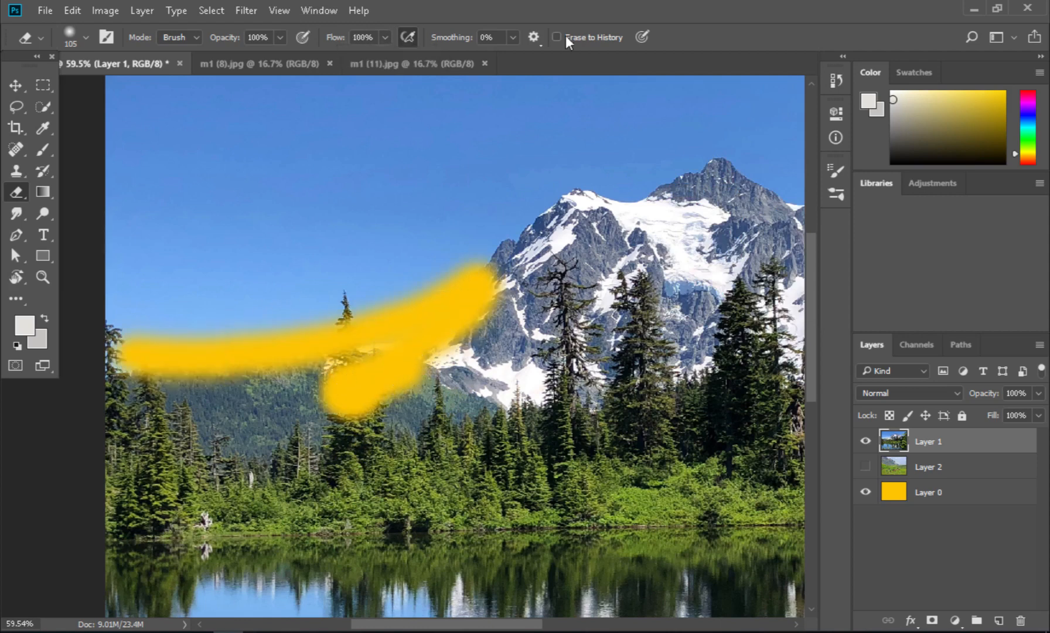
{"action": "key", "text": "ctrl+z"}
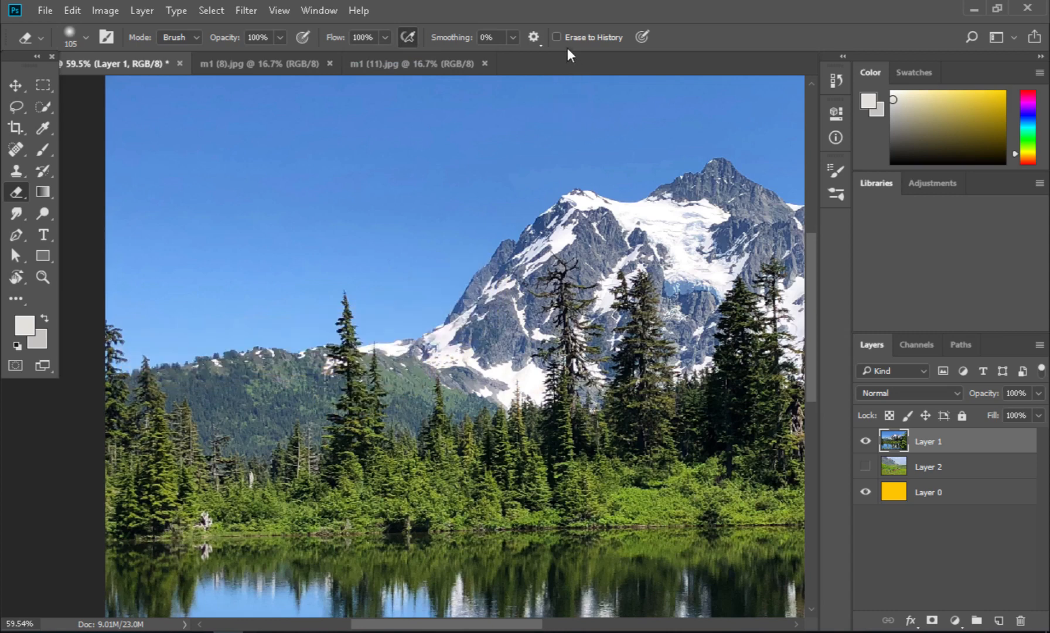
{"action": "key", "text": "ctrl+shift+z"}
{"action": "key", "text": "ctrl+z"}
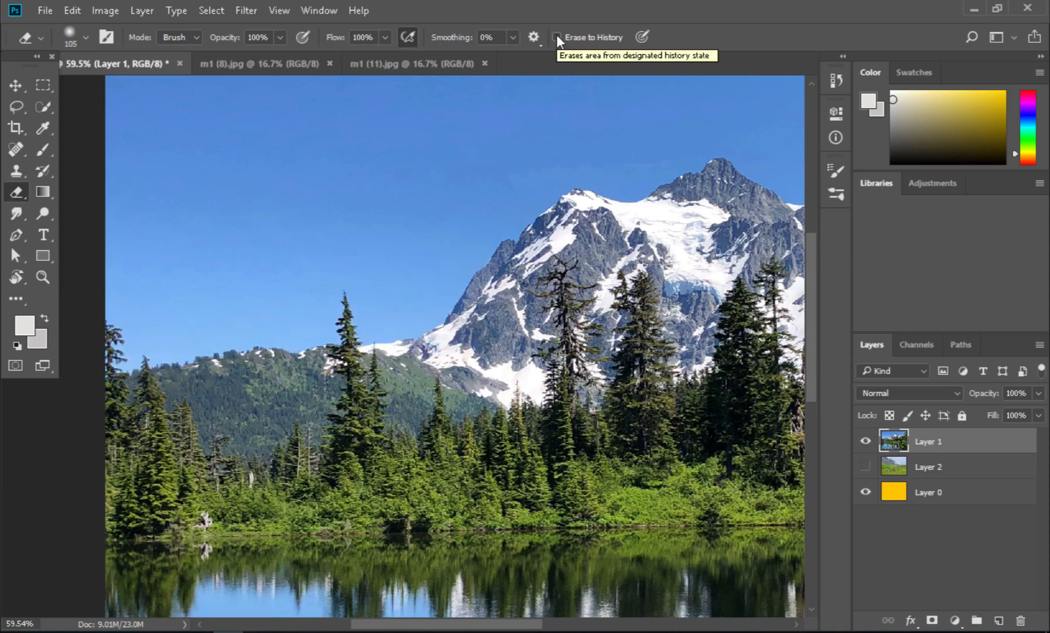
- Try a stroke along the horizon with Erase to History enabled, and turn the option off again
{"action": "left_click", "coordinate": [557, 37]}
{"action": "mouse_move", "coordinate": [111, 351]}
{"action": "left_mouse_down"}
{"action": "mouse_move", "coordinate": [309, 335]}
{"action": "mouse_move", "coordinate": [384, 316]}
{"action": "left_mouse_up"}
{"action": "left_click", "coordinate": [558, 37]}
- Reopen the History panel and set the Fill state as the source for history erasing
{"action": "left_click", "coordinate": [318, 10]}
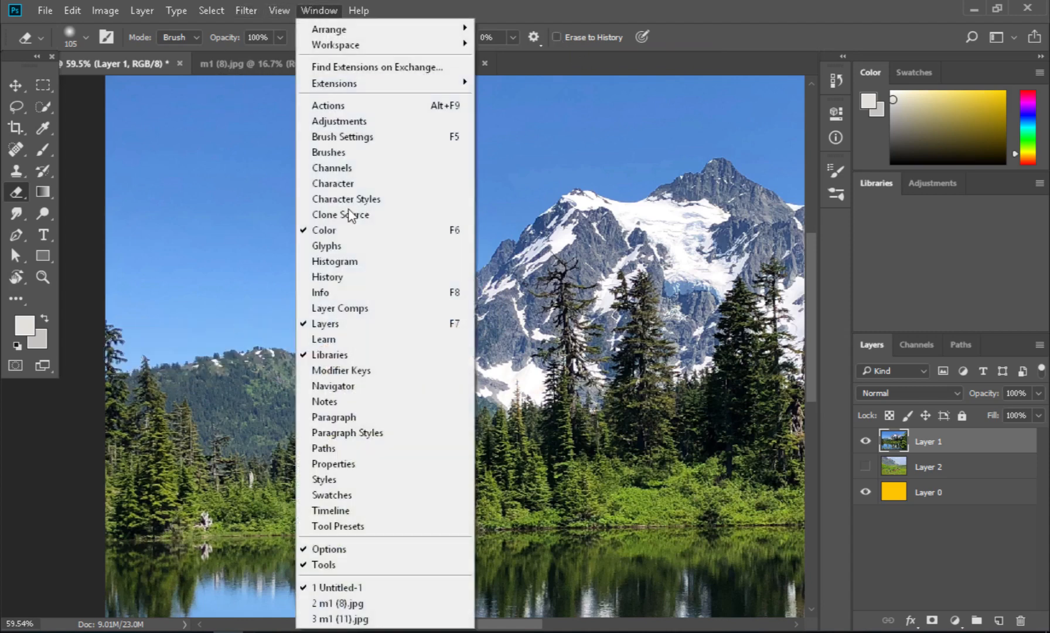
{"action": "left_click", "coordinate": [334, 277]}
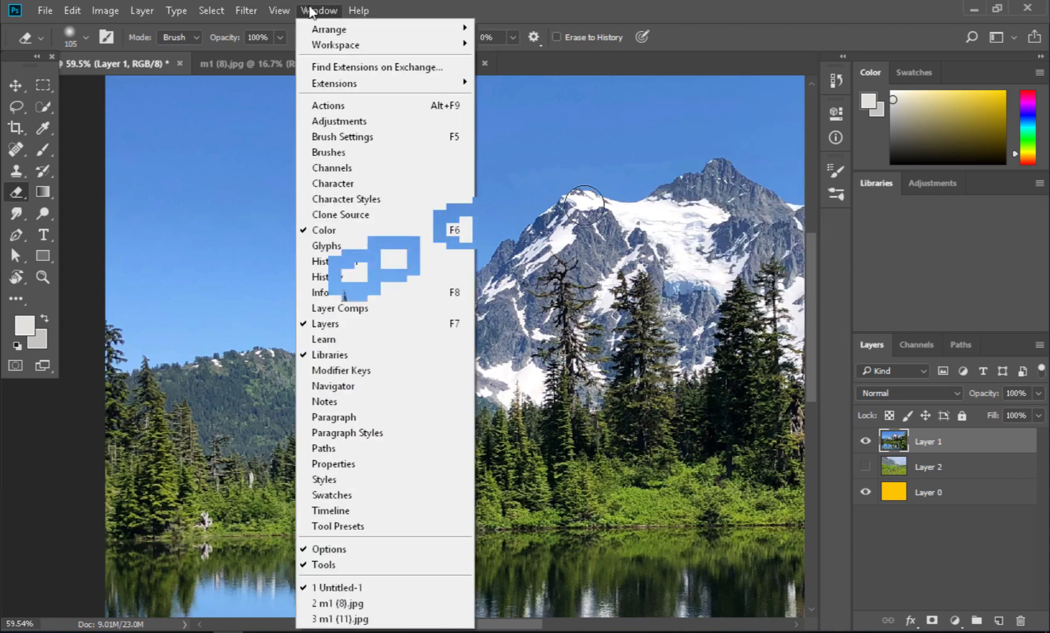
{"action": "scroll", "coordinate": [731, 291], "scroll_direction": "down", "scroll_amount": 1}
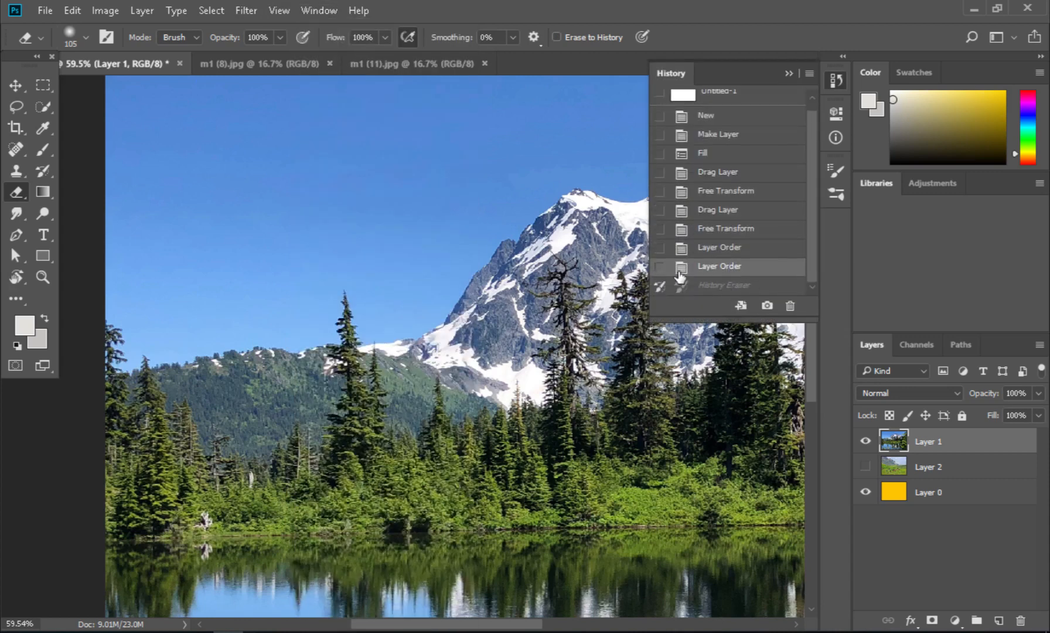
{"action": "left_click", "coordinate": [666, 267]}
{"action": "left_click", "coordinate": [660, 153]}
- Erase a stroke along the horizon and back into the trees, and brush over its lower end with Erase to History enabled
{"action": "mouse_move", "coordinate": [134, 362]}
{"action": "left_mouse_down"}
{"action": "mouse_move", "coordinate": [365, 337]}
{"action": "mouse_move", "coordinate": [438, 306]}
{"action": "mouse_move", "coordinate": [499, 257]}
{"action": "mouse_move", "coordinate": [484, 296]}
{"action": "mouse_move", "coordinate": [387, 417]}
{"action": "left_mouse_up"}
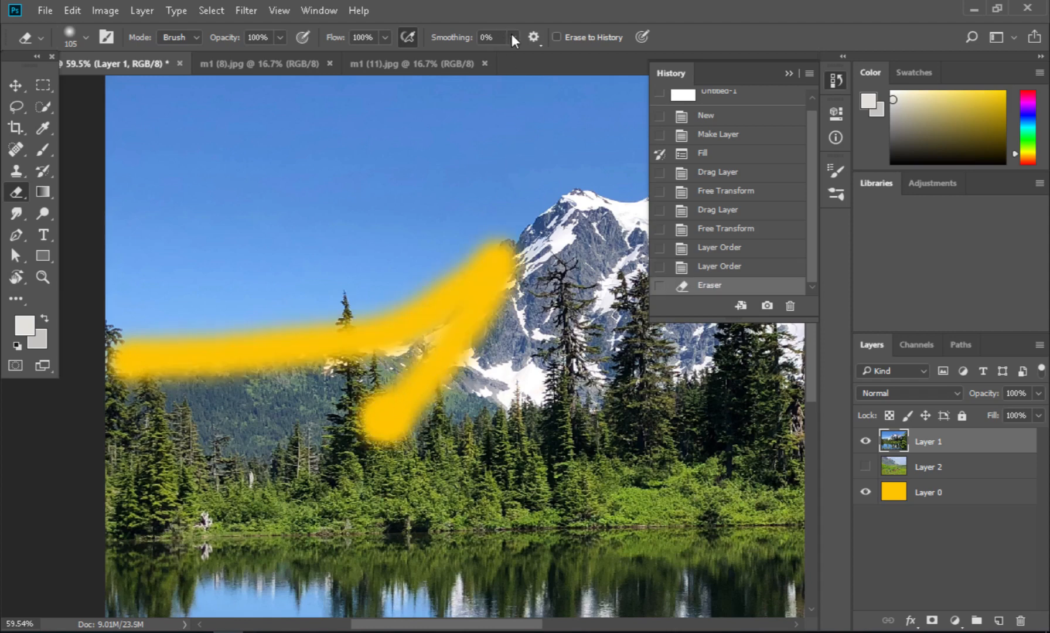
{"action": "left_click", "coordinate": [555, 36]}
{"action": "mouse_move", "coordinate": [392, 428]}
{"action": "left_mouse_down"}
{"action": "mouse_move", "coordinate": [429, 396]}
{"action": "mouse_move", "coordinate": [393, 405]}
{"action": "left_mouse_up"}
{"action": "mouse_move", "coordinate": [379, 413]}
{"action": "left_mouse_down"}
{"action": "mouse_move", "coordinate": [436, 389]}
{"action": "mouse_move", "coordinate": [389, 427]}
{"action": "mouse_move", "coordinate": [419, 382]}
{"action": "mouse_move", "coordinate": [424, 443]}
{"action": "mouse_move", "coordinate": [408, 397]}
{"action": "mouse_move", "coordinate": [428, 400]}
{"action": "mouse_move", "coordinate": [395, 392]}
{"action": "mouse_move", "coordinate": [407, 424]}
{"action": "mouse_move", "coordinate": [441, 341]}
{"action": "left_mouse_up"}
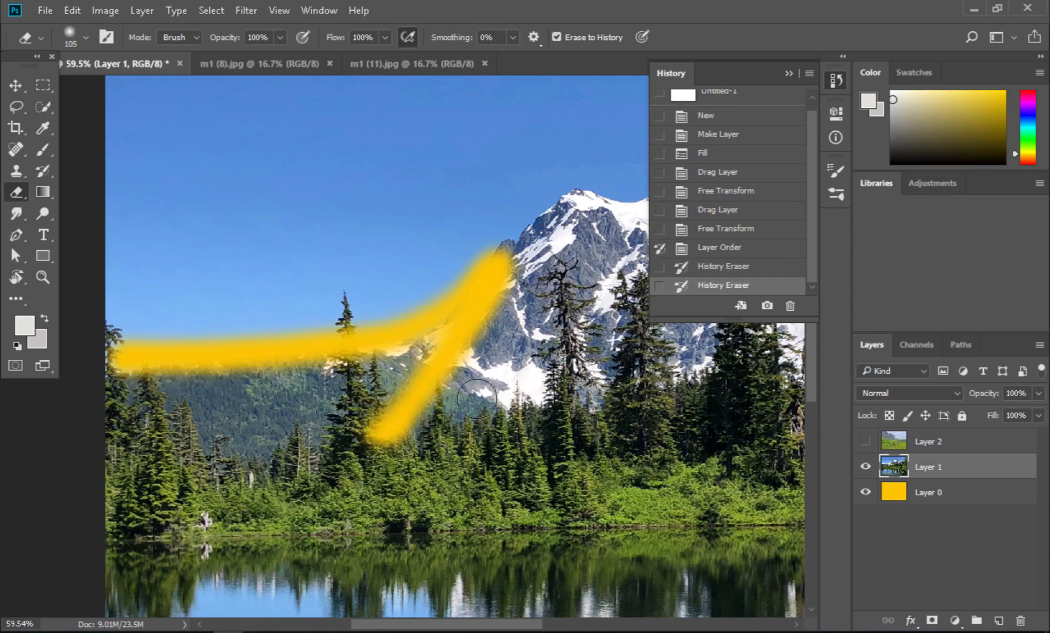
- Restore the landscape by brushing over the yellow strokes with Erase to History enabled
{"action": "mouse_move", "coordinate": [379, 438]}
{"action": "left_mouse_down"}
{"action": "mouse_move", "coordinate": [498, 281]}
{"action": "mouse_move", "coordinate": [481, 331]}
{"action": "mouse_move", "coordinate": [481, 295]}
{"action": "mouse_move", "coordinate": [505, 268]}
{"action": "mouse_move", "coordinate": [447, 317]}
{"action": "mouse_move", "coordinate": [403, 335]}
{"action": "mouse_move", "coordinate": [224, 364]}
{"action": "mouse_move", "coordinate": [121, 351]}
{"action": "mouse_move", "coordinate": [223, 347]}
{"action": "mouse_move", "coordinate": [151, 348]}
{"action": "left_mouse_up"}
{"action": "mouse_move", "coordinate": [430, 329]}
{"action": "left_mouse_down"}
{"action": "mouse_move", "coordinate": [422, 294]}
{"action": "mouse_move", "coordinate": [302, 321]}
{"action": "mouse_move", "coordinate": [434, 290]}
{"action": "mouse_move", "coordinate": [205, 302]}
{"action": "mouse_move", "coordinate": [234, 302]}
{"action": "left_mouse_up"}
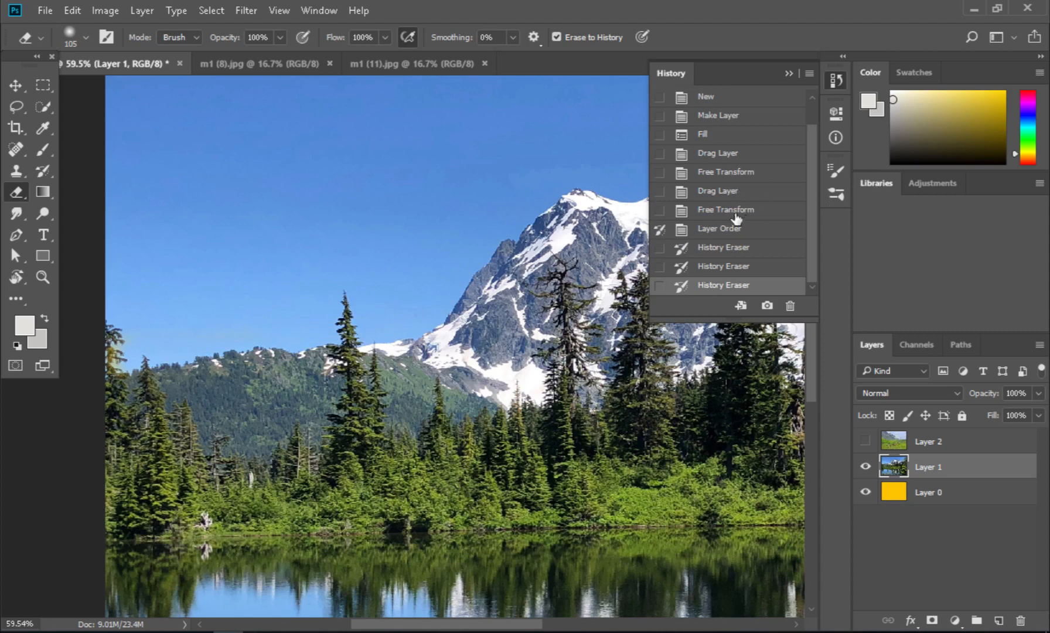
- Brush across the horizon, mountain and trees with Fill as the history source, and restore the area with Layer Order as the source
{"action": "left_click", "coordinate": [660, 135]}
{"action": "mouse_move", "coordinate": [130, 344]}
{"action": "left_mouse_down"}
{"action": "mouse_move", "coordinate": [369, 334]}
{"action": "mouse_move", "coordinate": [430, 310]}
{"action": "mouse_move", "coordinate": [528, 217]}
{"action": "mouse_move", "coordinate": [520, 255]}
{"action": "mouse_move", "coordinate": [455, 321]}
{"action": "mouse_move", "coordinate": [383, 451]}
{"action": "mouse_move", "coordinate": [608, 425]}
{"action": "mouse_move", "coordinate": [545, 374]}
{"action": "mouse_move", "coordinate": [500, 392]}
{"action": "mouse_move", "coordinate": [537, 402]}
{"action": "mouse_move", "coordinate": [489, 343]}
{"action": "mouse_move", "coordinate": [503, 376]}
{"action": "mouse_move", "coordinate": [483, 408]}
{"action": "left_mouse_up"}
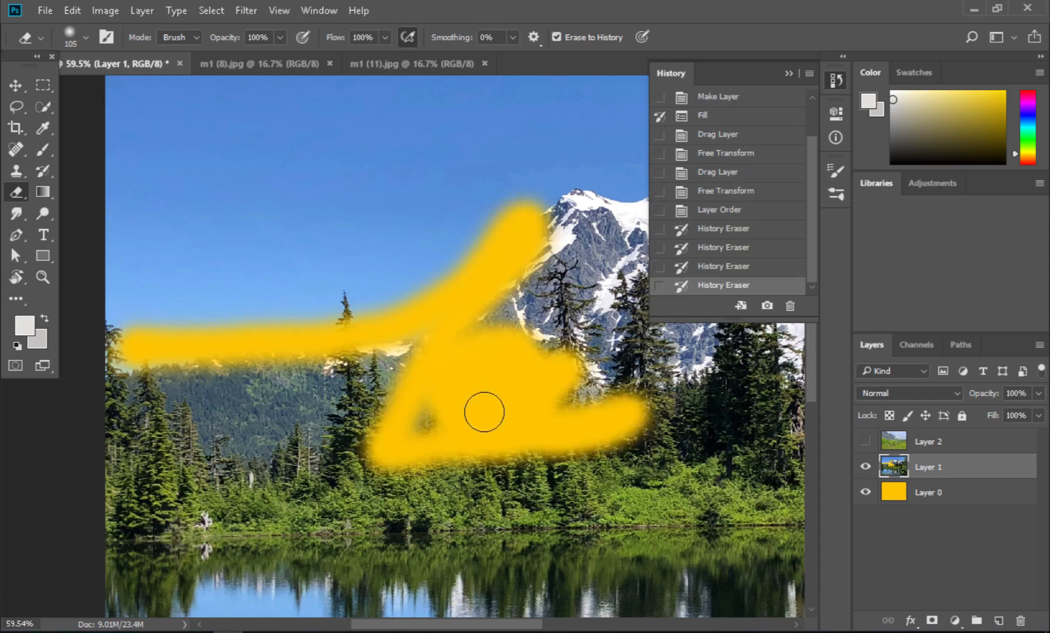
{"action": "left_click", "coordinate": [660, 210]}
{"action": "mouse_move", "coordinate": [614, 403]}
{"action": "left_mouse_down"}
{"action": "mouse_move", "coordinate": [608, 422]}
{"action": "mouse_move", "coordinate": [546, 357]}
{"action": "mouse_move", "coordinate": [557, 381]}
{"action": "mouse_move", "coordinate": [621, 410]}
{"action": "mouse_move", "coordinate": [573, 358]}
{"action": "mouse_move", "coordinate": [431, 440]}
{"action": "mouse_move", "coordinate": [469, 404]}
{"action": "mouse_move", "coordinate": [445, 422]}
{"action": "mouse_move", "coordinate": [637, 404]}
{"action": "mouse_move", "coordinate": [488, 328]}
{"action": "mouse_move", "coordinate": [527, 234]}
{"action": "mouse_move", "coordinate": [422, 368]}
{"action": "mouse_move", "coordinate": [378, 448]}
{"action": "mouse_move", "coordinate": [498, 316]}
{"action": "mouse_move", "coordinate": [410, 410]}
{"action": "mouse_move", "coordinate": [502, 382]}
{"action": "left_mouse_up"}
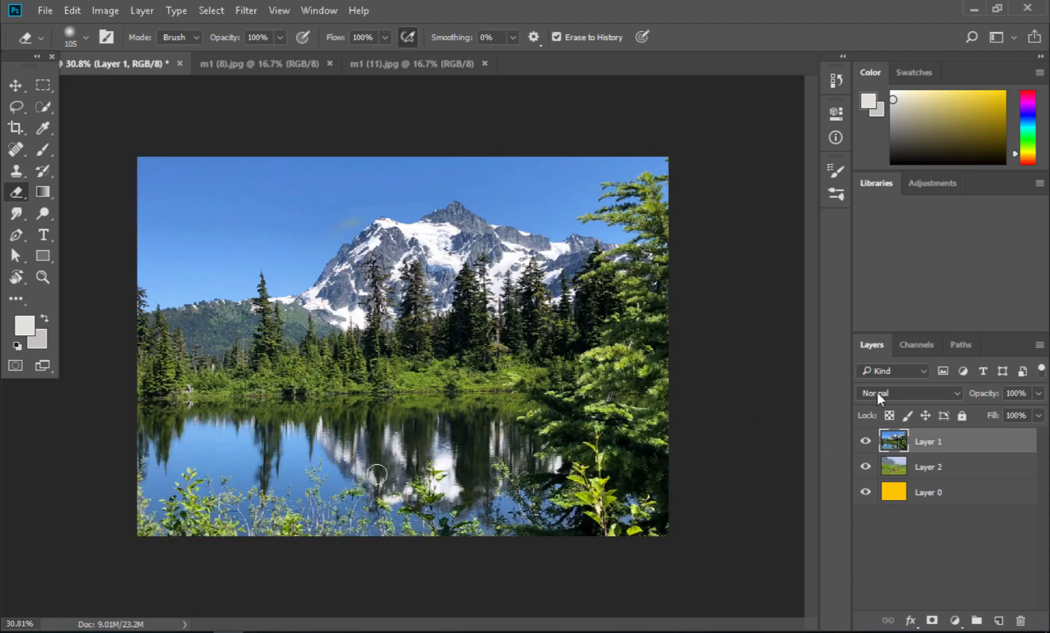
- Toggle Layer 1 off and on to check the meadow on Layer 2, and hide Layer 0
{"action": "left_click", "coordinate": [866, 441]}
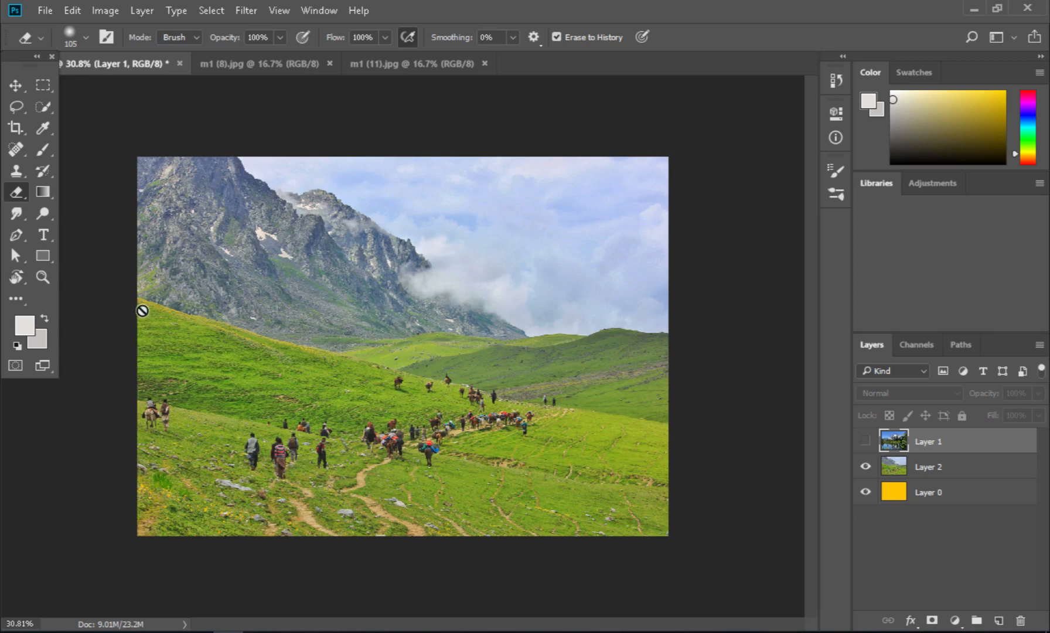
{"action": "left_click", "coordinate": [878, 445]}
{"action": "left_click", "coordinate": [878, 445]}
{"action": "left_click", "coordinate": [878, 447]}
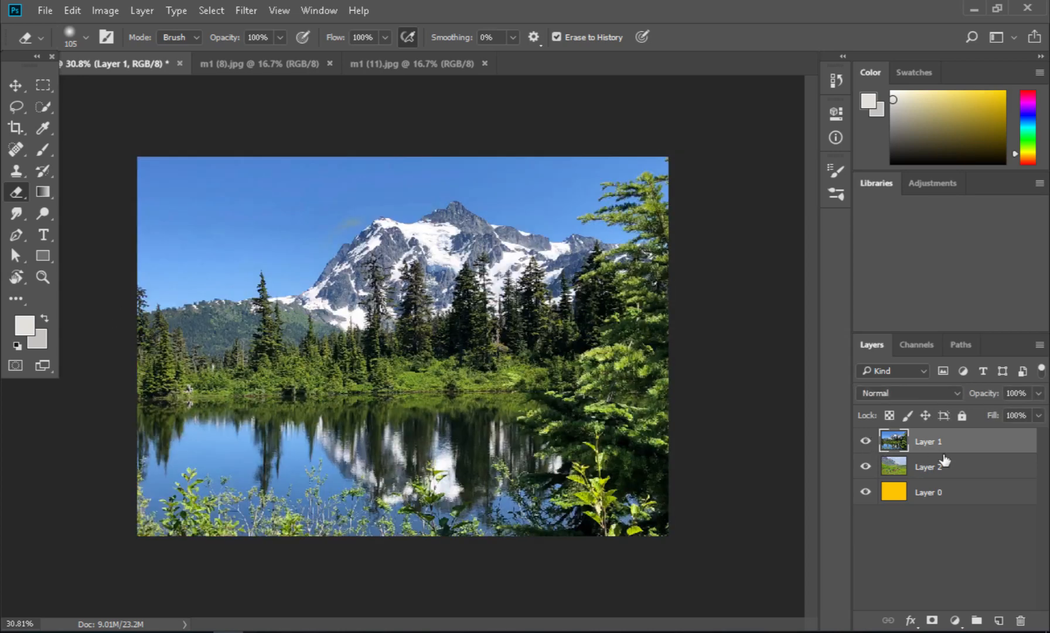
{"action": "left_click", "coordinate": [865, 493]}
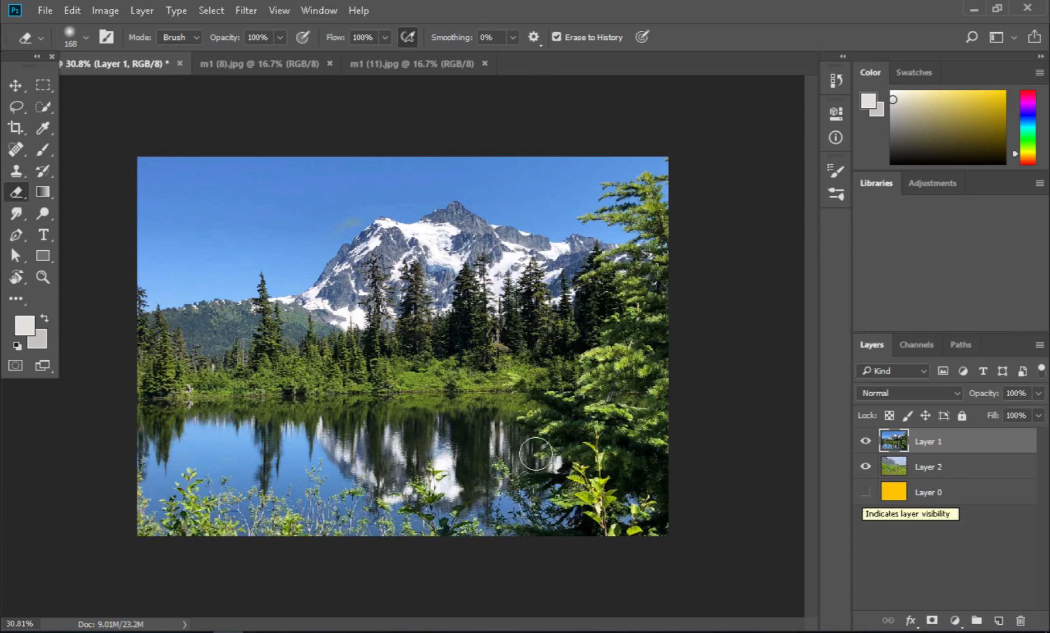
- Erase the lake and lower trees from Layer 1 with the Eraser tool at size 180, exposing the meadow on Layer 2
{"action": "right_click", "coordinate": [16, 192]}
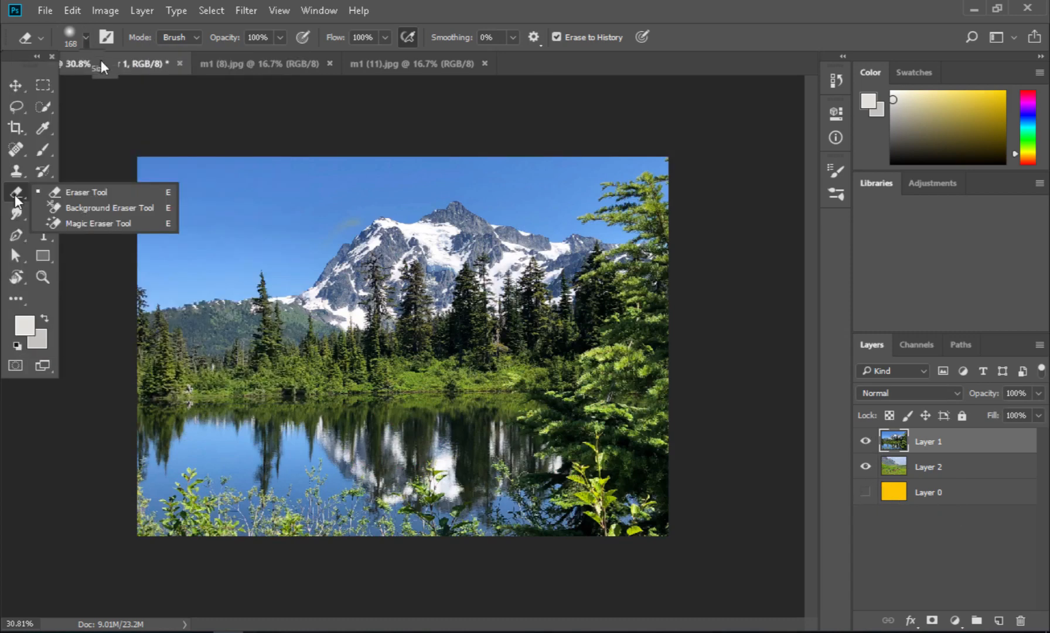
{"action": "left_click_drag", "start_coordinate": [165, 85], "coordinate": [165, 87]}
{"action": "left_click", "coordinate": [87, 41]}
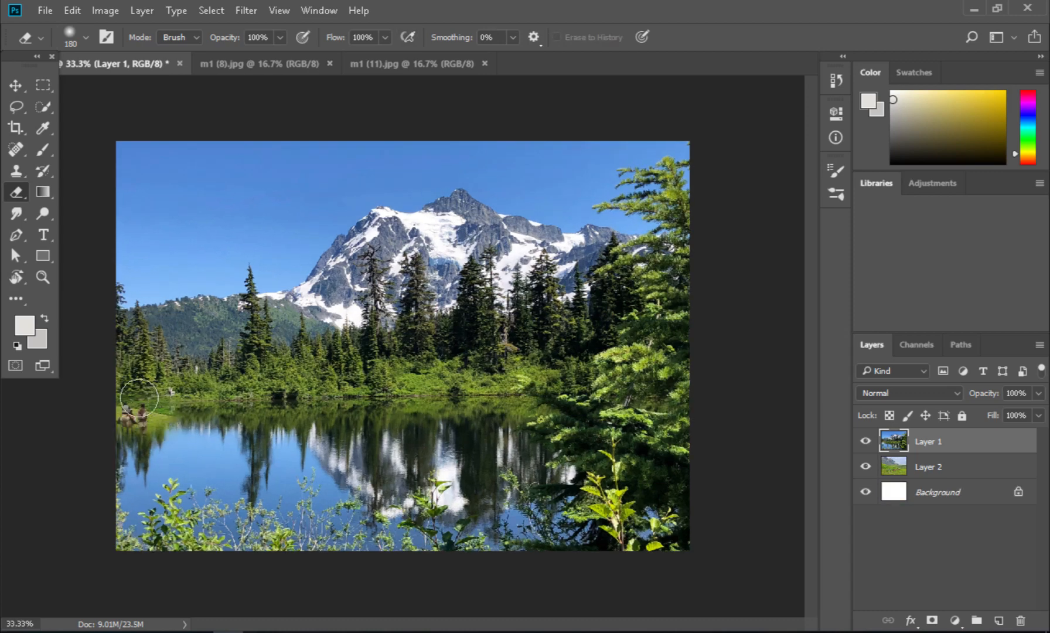
{"action": "mouse_move", "coordinate": [139, 397]}
{"action": "left_mouse_down"}
{"action": "mouse_move", "coordinate": [161, 382]}
{"action": "mouse_move", "coordinate": [159, 392]}
{"action": "mouse_move", "coordinate": [129, 386]}
{"action": "mouse_move", "coordinate": [247, 397]}
{"action": "mouse_move", "coordinate": [186, 408]}
{"action": "mouse_move", "coordinate": [409, 376]}
{"action": "mouse_move", "coordinate": [490, 384]}
{"action": "mouse_move", "coordinate": [532, 371]}
{"action": "mouse_move", "coordinate": [479, 368]}
{"action": "mouse_move", "coordinate": [539, 365]}
{"action": "mouse_move", "coordinate": [464, 375]}
{"action": "mouse_move", "coordinate": [537, 365]}
{"action": "mouse_move", "coordinate": [631, 386]}
{"action": "mouse_move", "coordinate": [664, 377]}
{"action": "mouse_move", "coordinate": [675, 399]}
{"action": "mouse_move", "coordinate": [678, 365]}
{"action": "mouse_move", "coordinate": [493, 414]}
{"action": "mouse_move", "coordinate": [526, 419]}
{"action": "mouse_move", "coordinate": [220, 445]}
{"action": "mouse_move", "coordinate": [145, 410]}
{"action": "mouse_move", "coordinate": [194, 543]}
{"action": "mouse_move", "coordinate": [200, 471]}
{"action": "mouse_move", "coordinate": [172, 498]}
{"action": "mouse_move", "coordinate": [221, 483]}
{"action": "mouse_move", "coordinate": [225, 518]}
{"action": "mouse_move", "coordinate": [435, 521]}
{"action": "mouse_move", "coordinate": [267, 536]}
{"action": "mouse_move", "coordinate": [622, 522]}
{"action": "mouse_move", "coordinate": [484, 538]}
{"action": "mouse_move", "coordinate": [665, 528]}
{"action": "mouse_move", "coordinate": [688, 548]}
{"action": "mouse_move", "coordinate": [343, 492]}
{"action": "mouse_move", "coordinate": [661, 474]}
{"action": "mouse_move", "coordinate": [375, 439]}
{"action": "mouse_move", "coordinate": [563, 434]}
{"action": "mouse_move", "coordinate": [439, 420]}
{"action": "mouse_move", "coordinate": [618, 352]}
{"action": "mouse_move", "coordinate": [561, 346]}
{"action": "mouse_move", "coordinate": [690, 359]}
{"action": "mouse_move", "coordinate": [374, 371]}
{"action": "mouse_move", "coordinate": [204, 394]}
{"action": "left_mouse_up"}
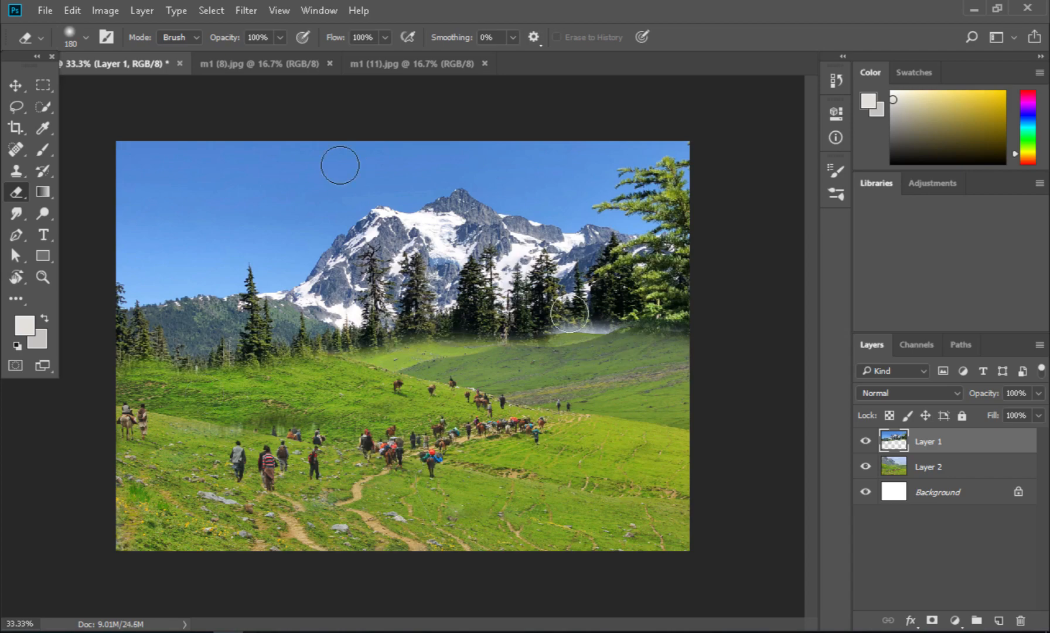
- Set the Layer Order state as the history source and restore the over-erased tree bases above the meadow with Erase to History
{"action": "left_click", "coordinate": [842, 57]}
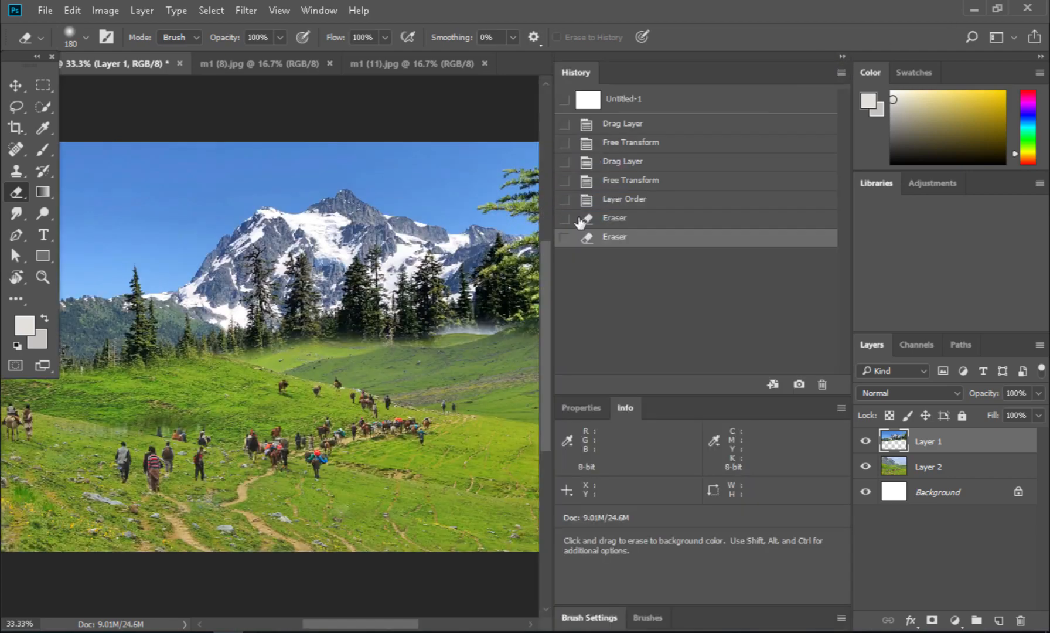
{"action": "left_click", "coordinate": [564, 200]}
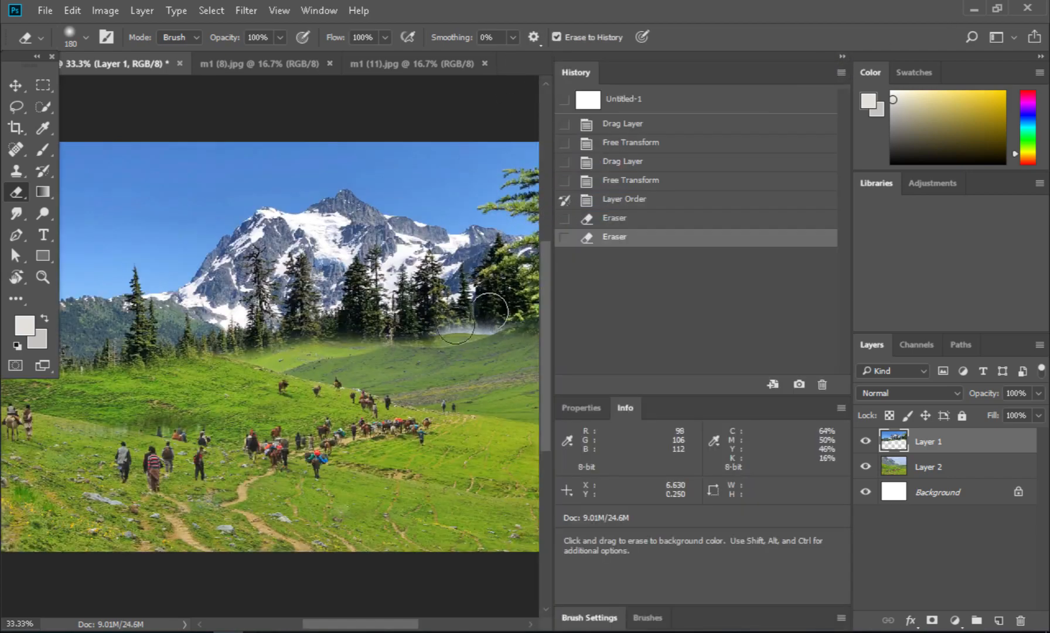
{"action": "left_click_drag", "start_coordinate": [473, 314], "coordinate": [511, 323]}
{"action": "left_click", "coordinate": [842, 57]}
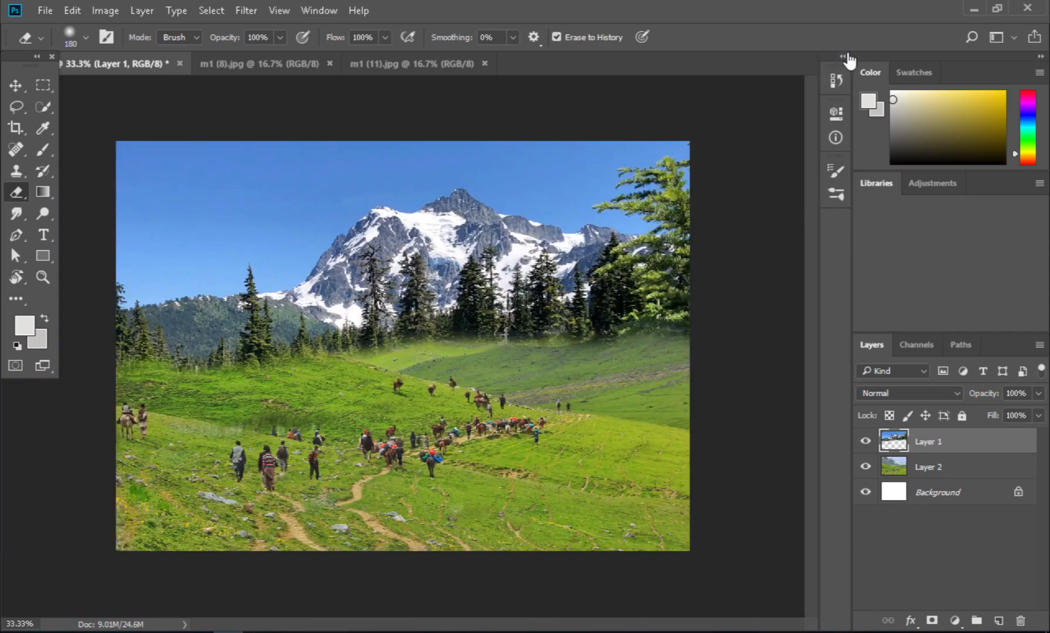